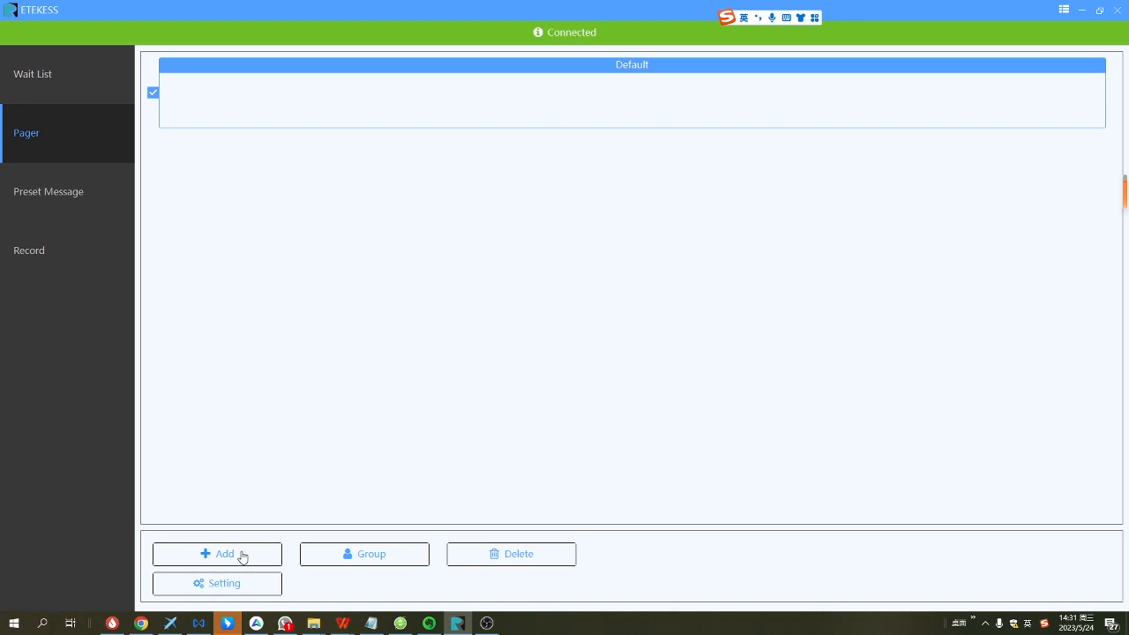
# Register a new pager with ID 5 and name fS in the Default group, keeping the light blue back color
pyautogui.click(243, 556)
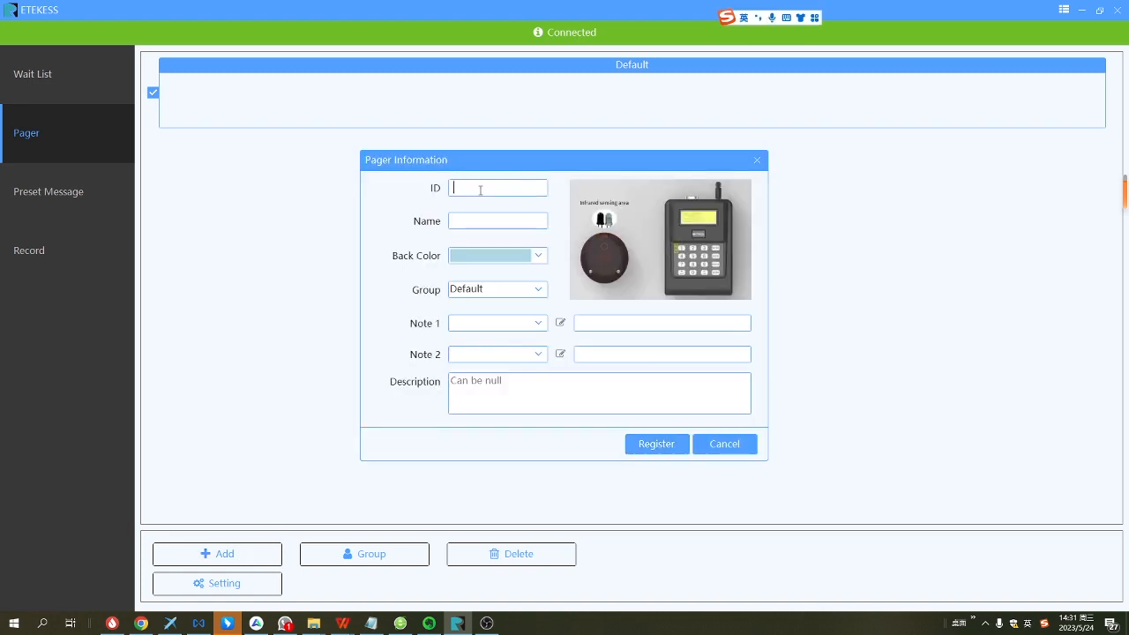
pyautogui.write('5')
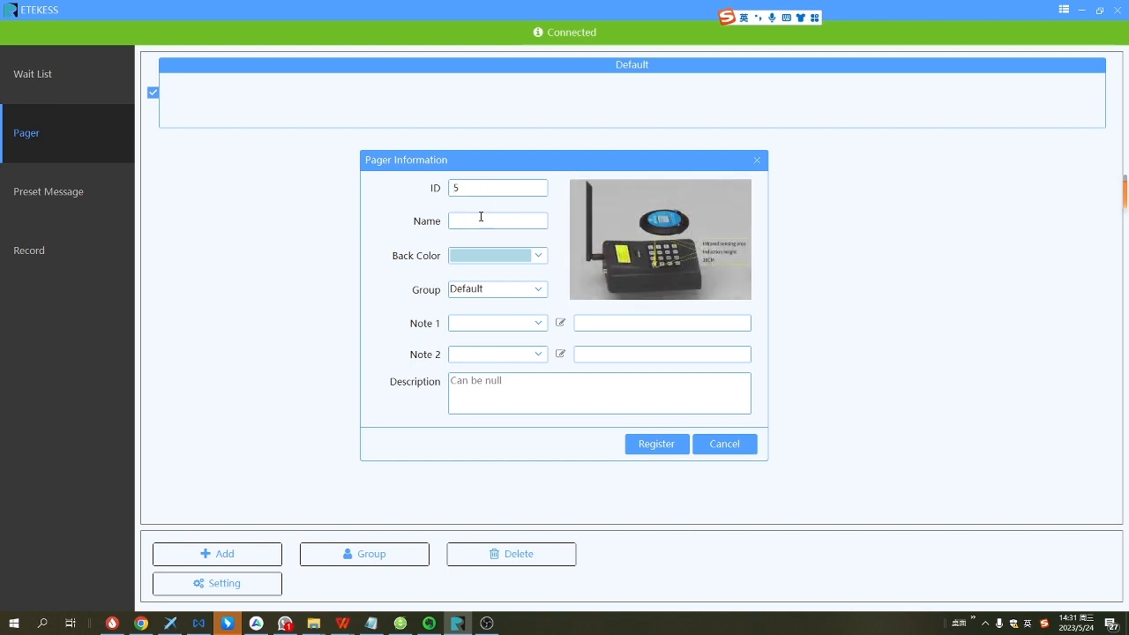
pyautogui.write('fs')
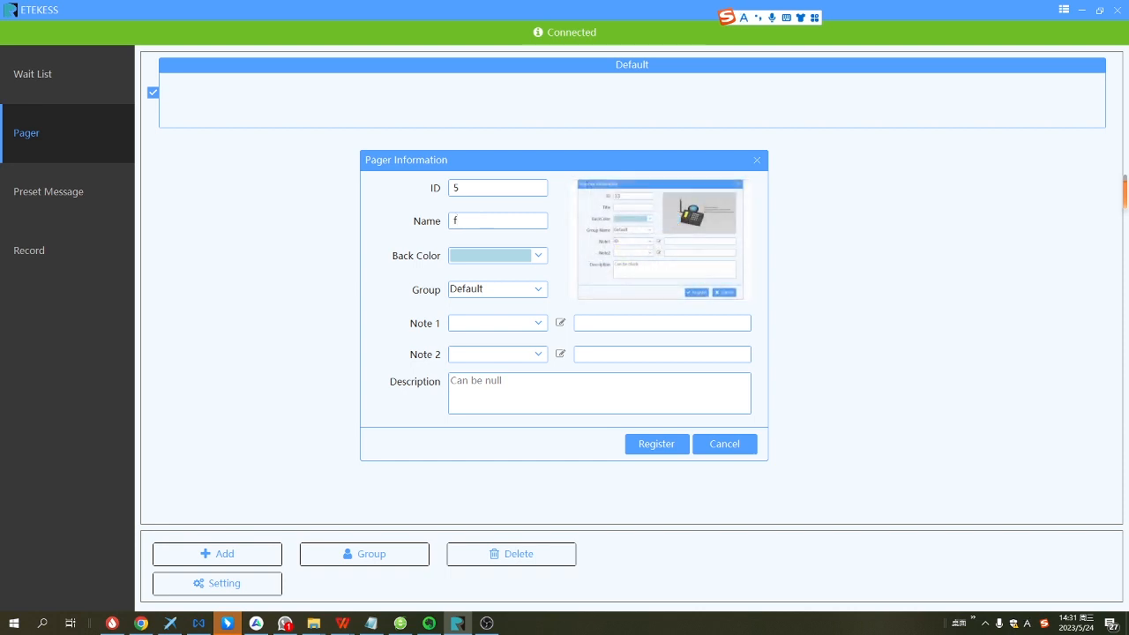
pyautogui.click(539, 256)
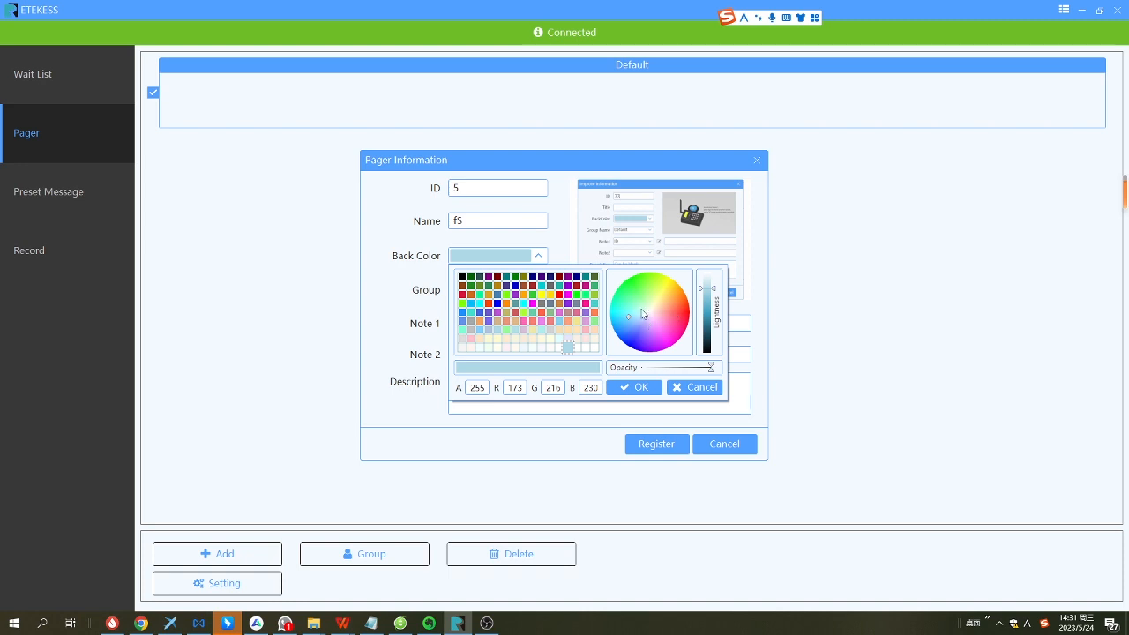
pyautogui.click(553, 245)
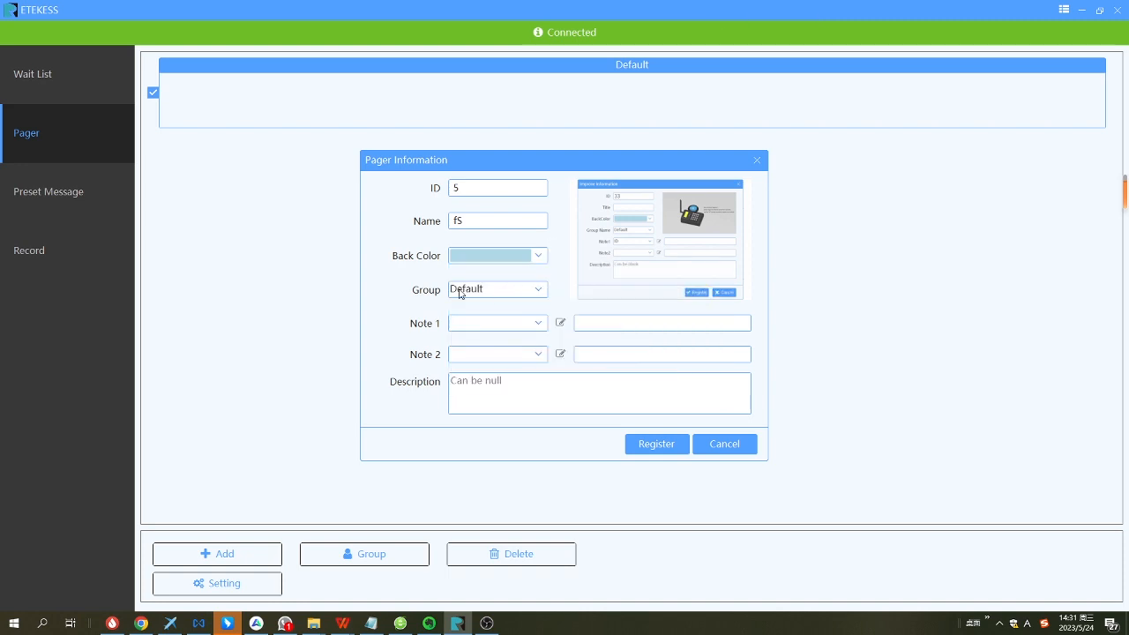
pyautogui.click(524, 293)
pyautogui.click(490, 305)
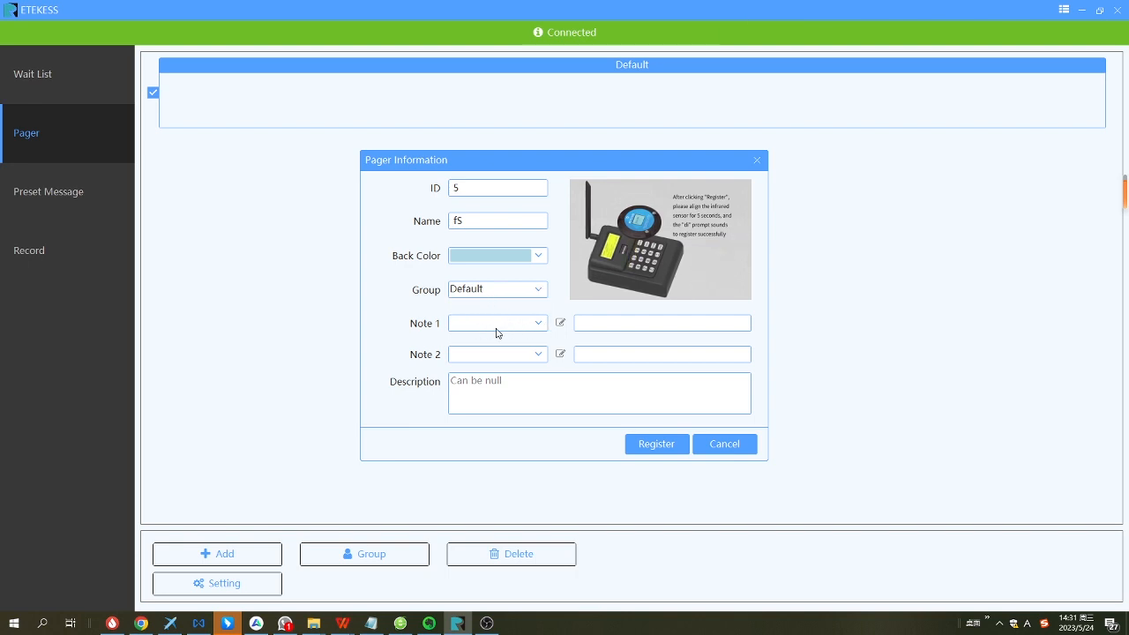
pyautogui.click(592, 324)
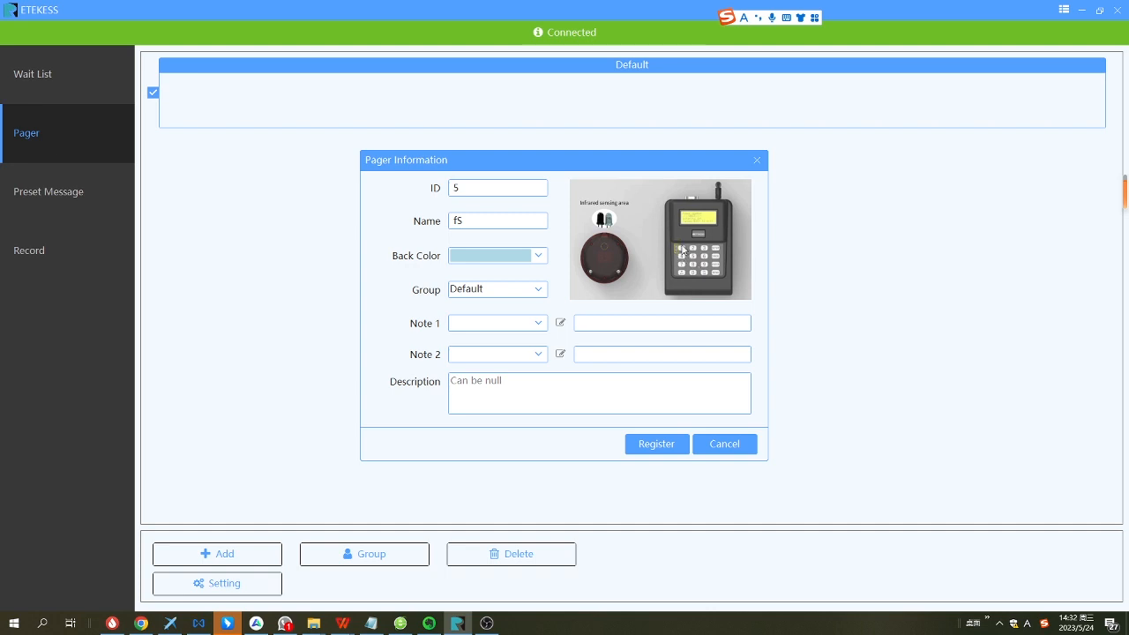
pyautogui.click(663, 448)
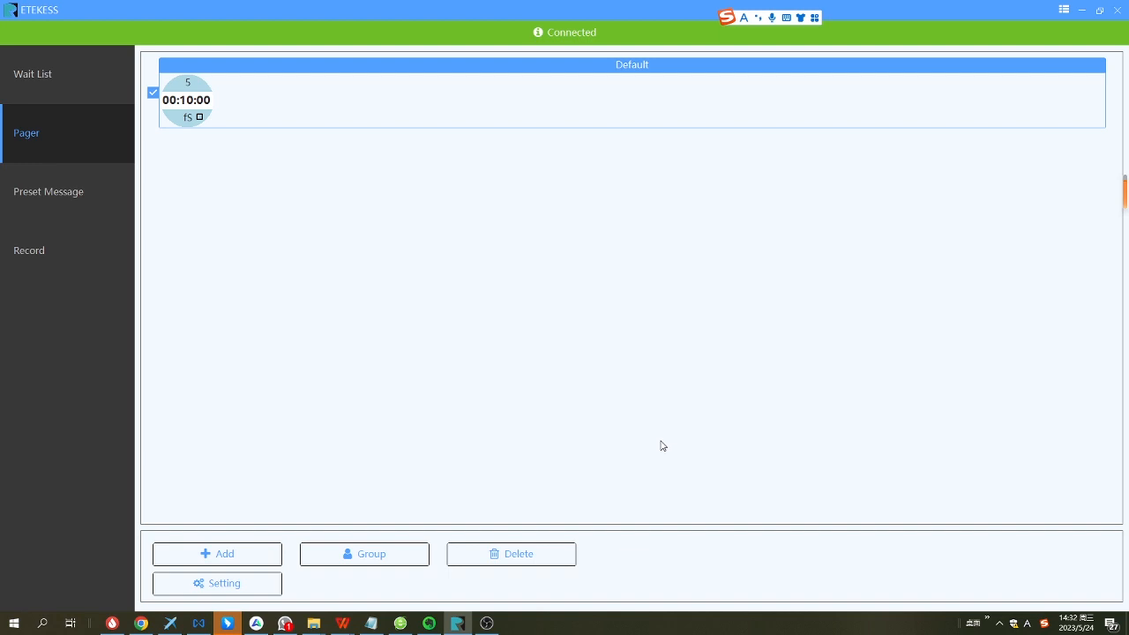
# Check the wait list, return to the pager list, and register a pager with ID 6 and name YT
pyautogui.click(48, 79)
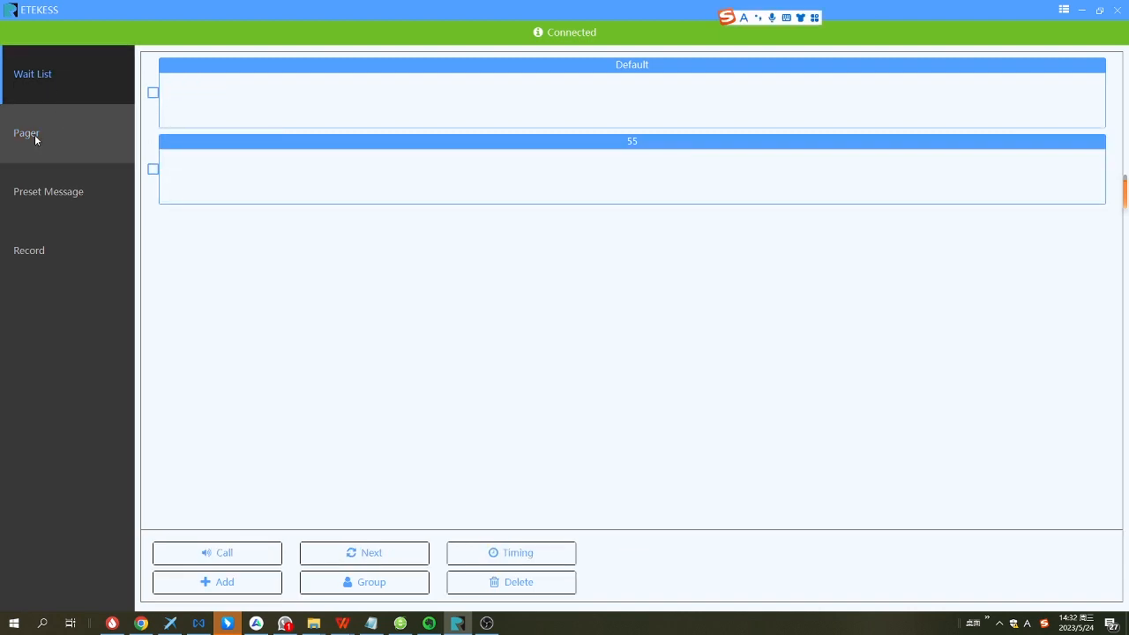
pyautogui.click(92, 127)
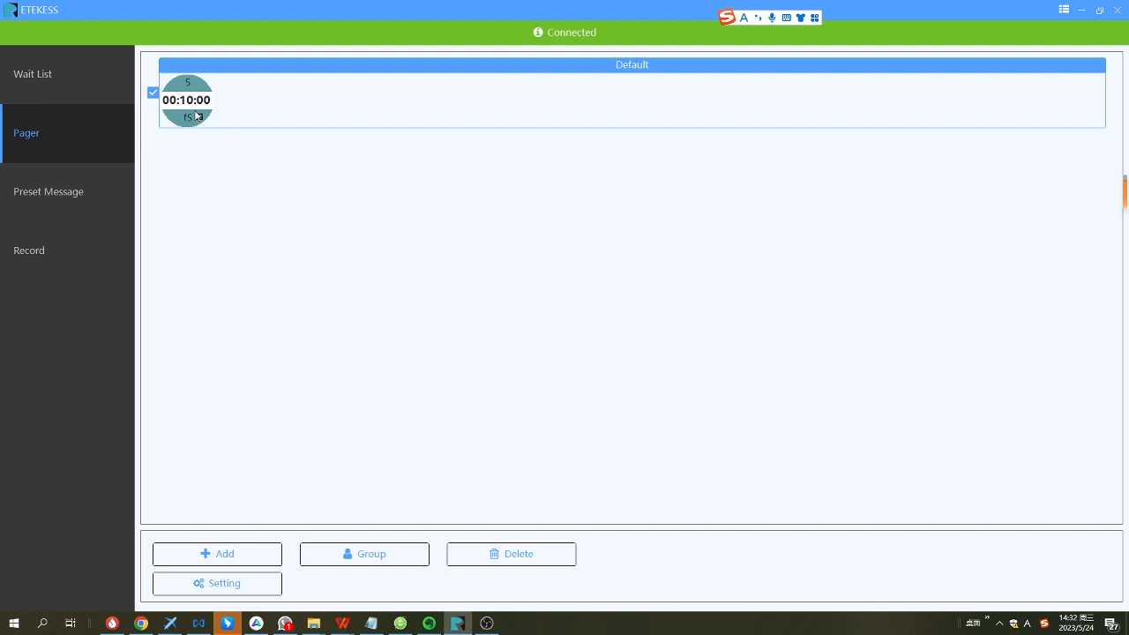
pyautogui.click(227, 559)
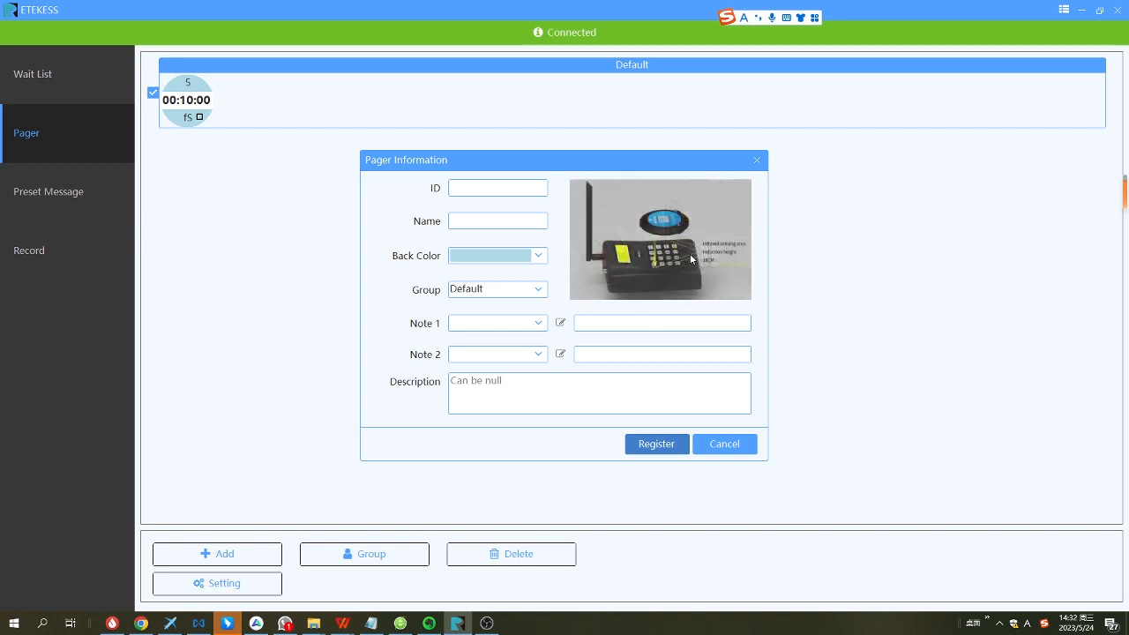
pyautogui.click(511, 190)
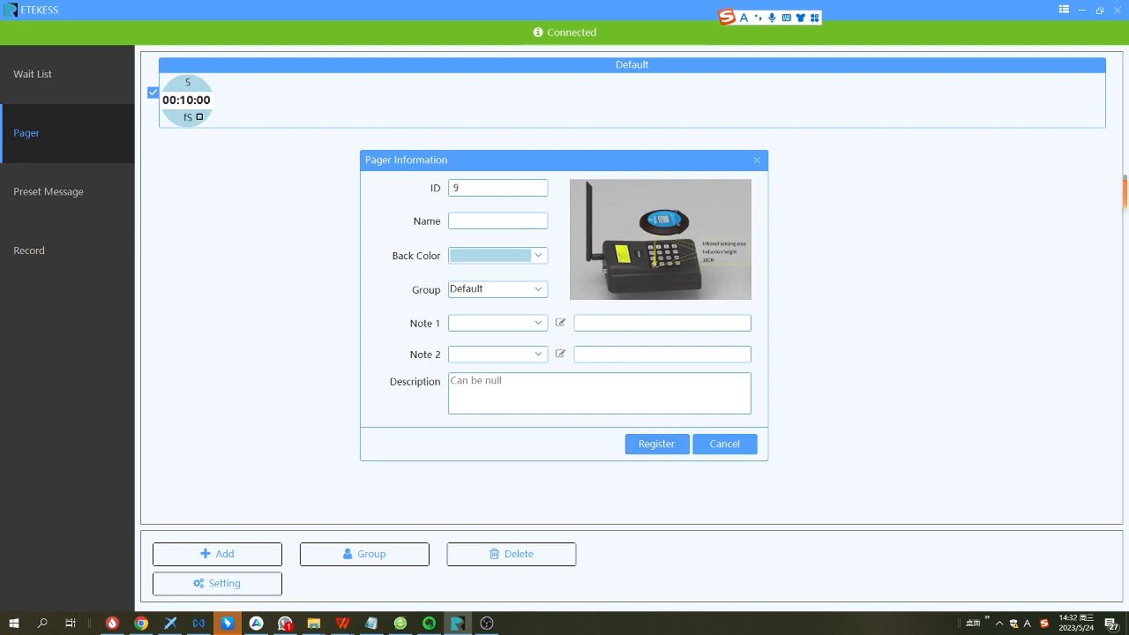
pyautogui.write('6')
pyautogui.click(508, 221)
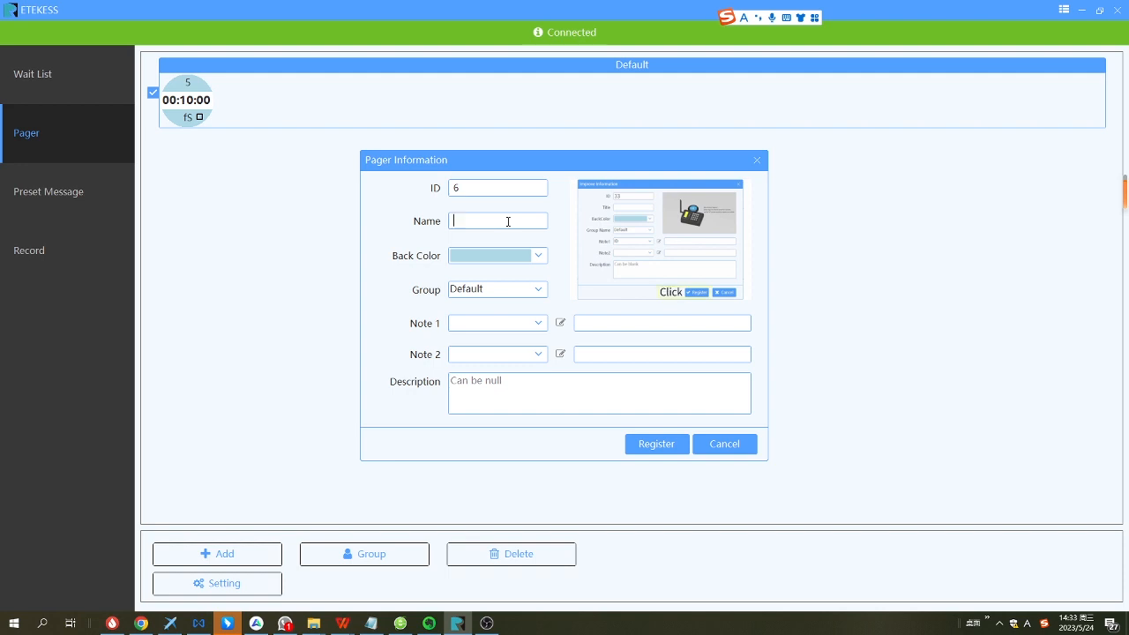
pyautogui.write('YT')
pyautogui.click(665, 447)
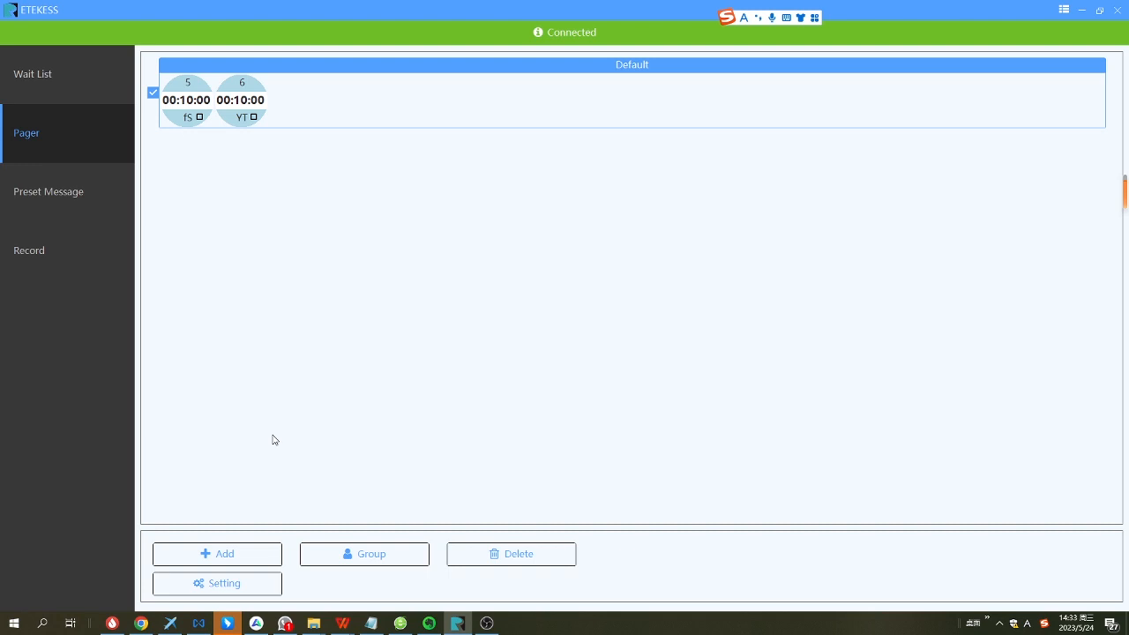
# Register another pager with ID 9 and name 9 in the Default group
pyautogui.click(230, 558)
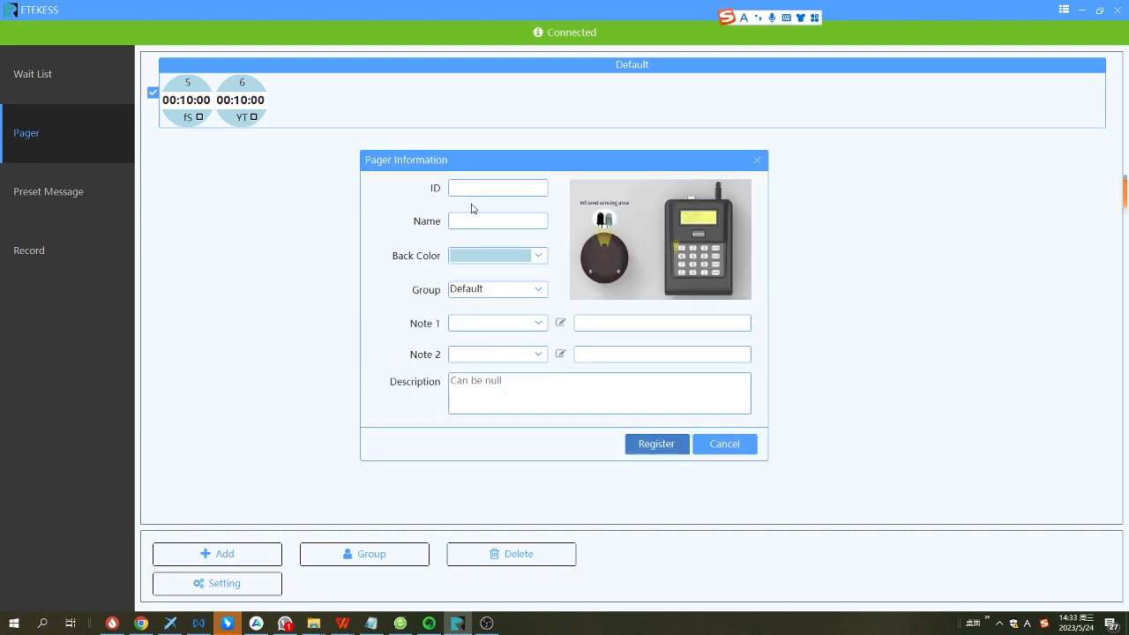
pyautogui.write('9')
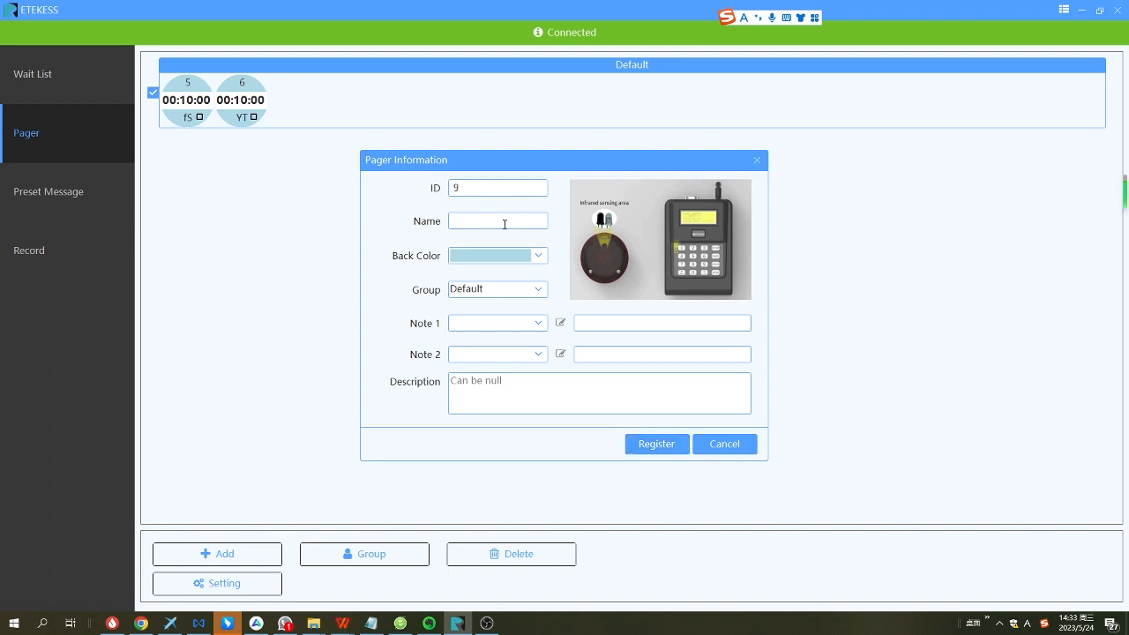
pyautogui.click(467, 225)
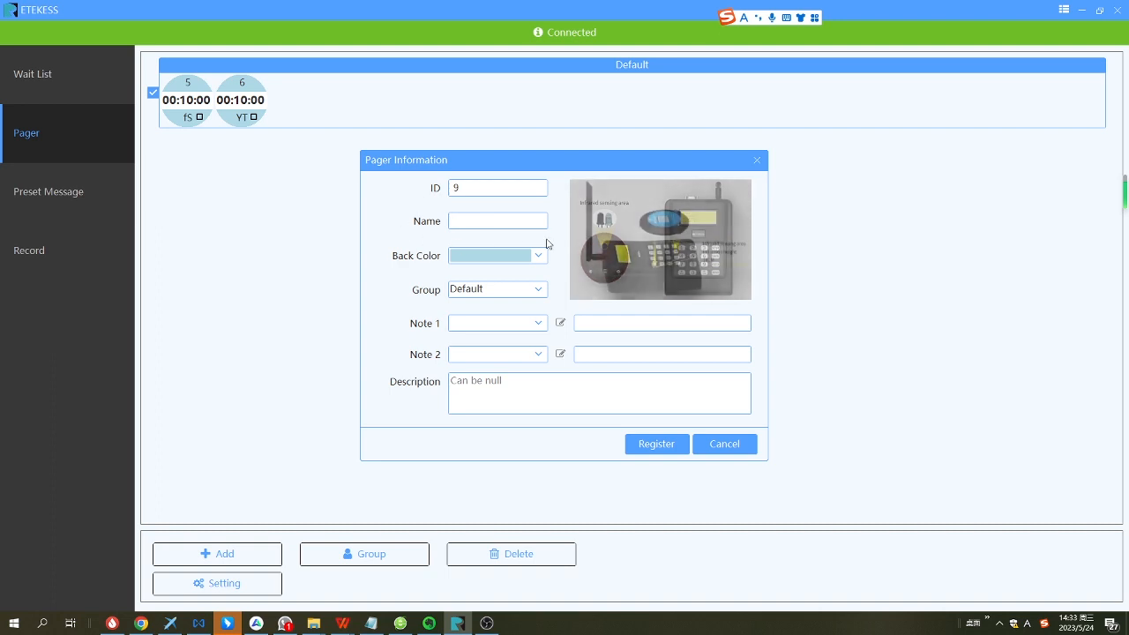
pyautogui.click(668, 445)
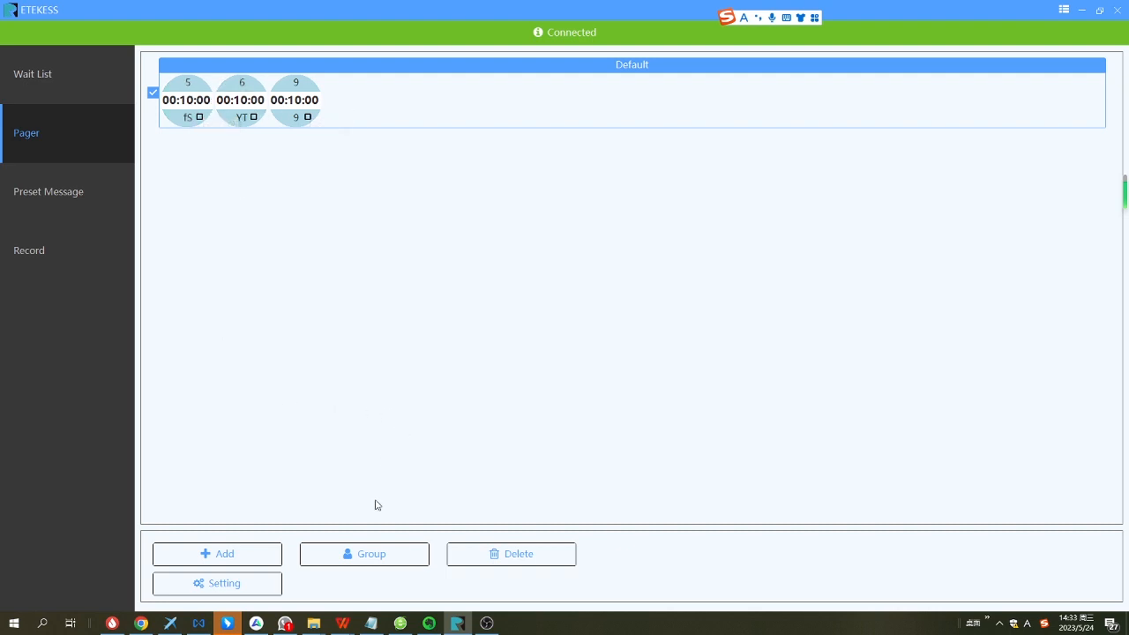
# Create a new pager group named T
pyautogui.click(378, 559)
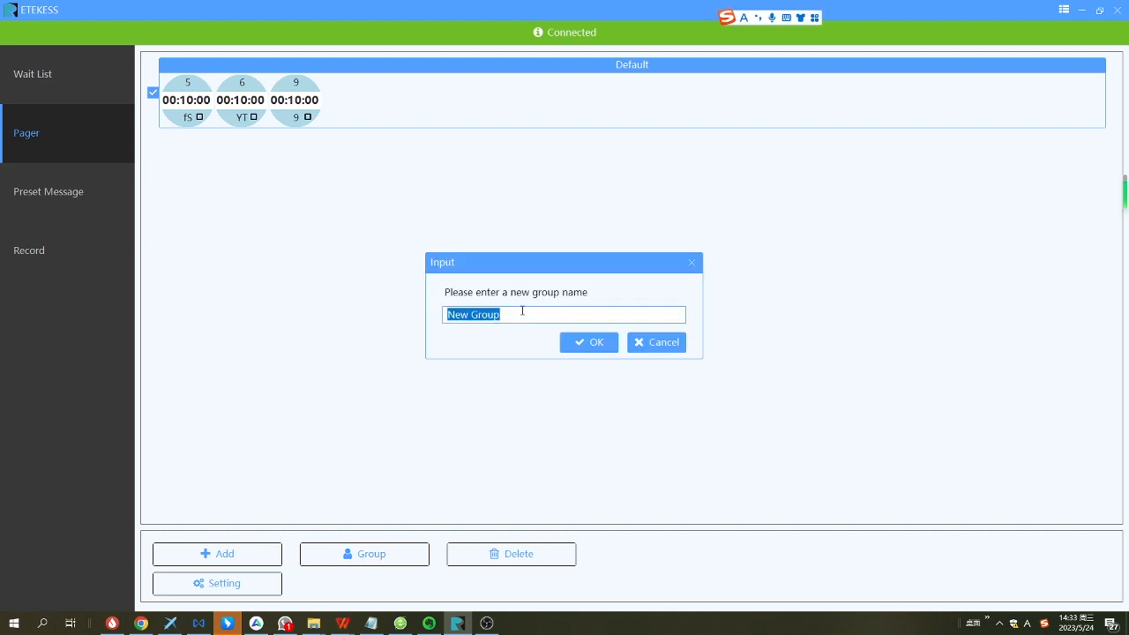
pyautogui.write('T')
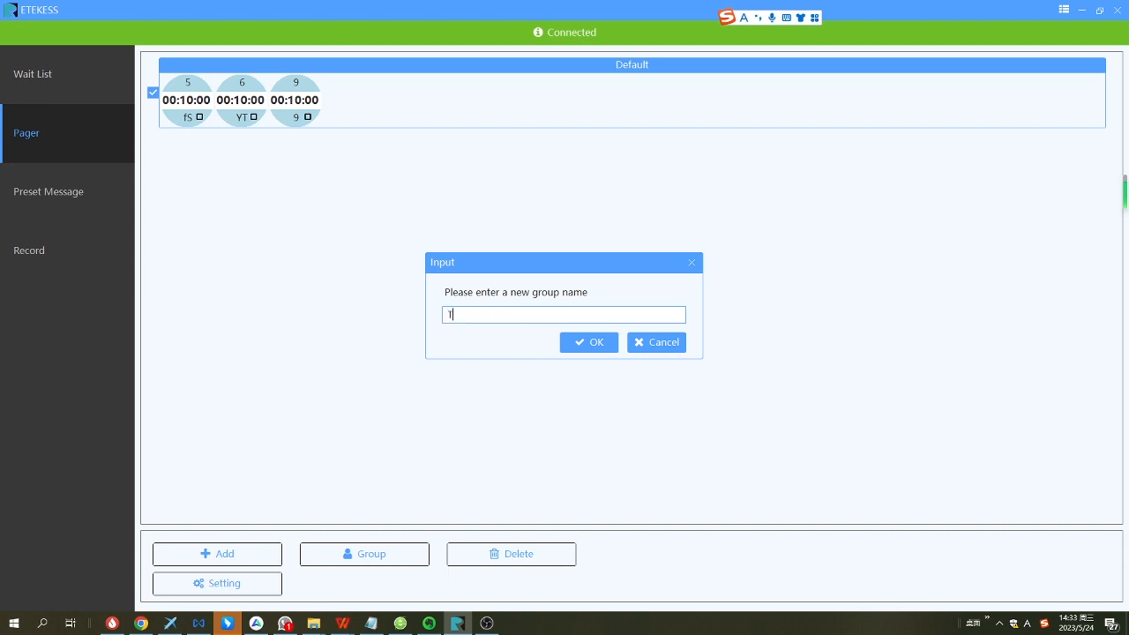
pyautogui.click(589, 344)
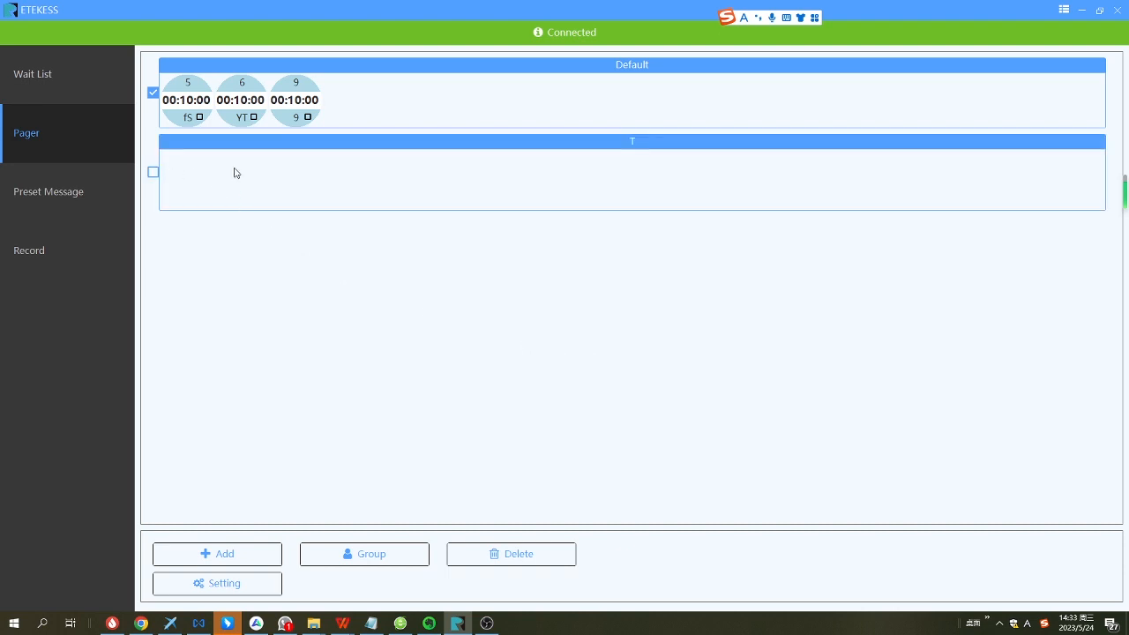
# Select group T instead of Default and view the group choices for a new pager without registering one
pyautogui.click(153, 173)
pyautogui.click(154, 92)
pyautogui.click(227, 561)
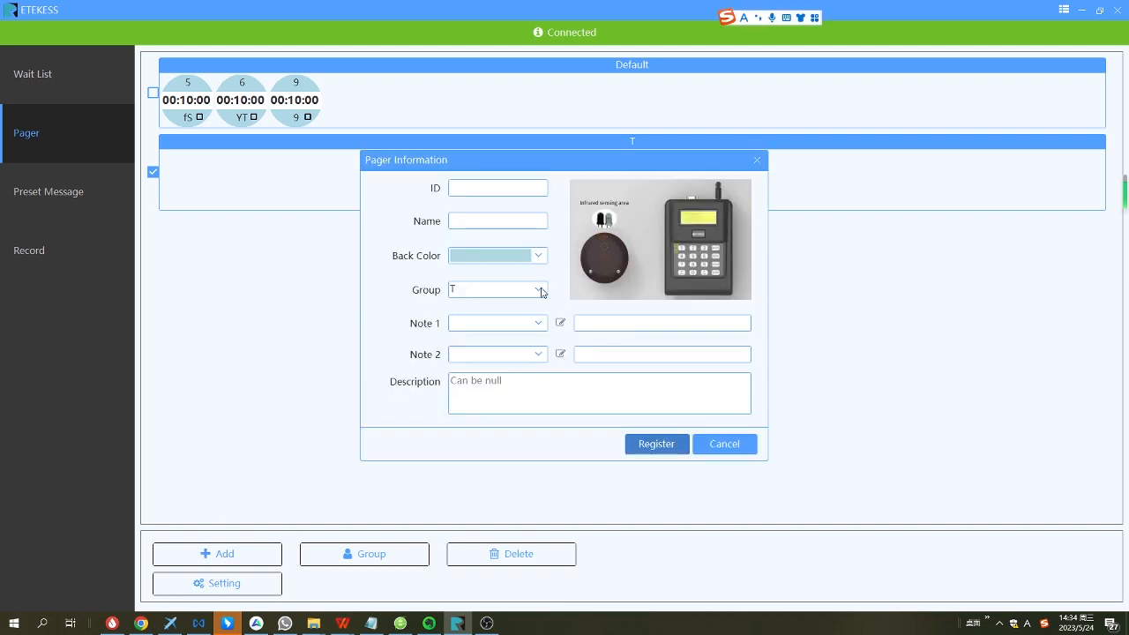
pyautogui.click(456, 291)
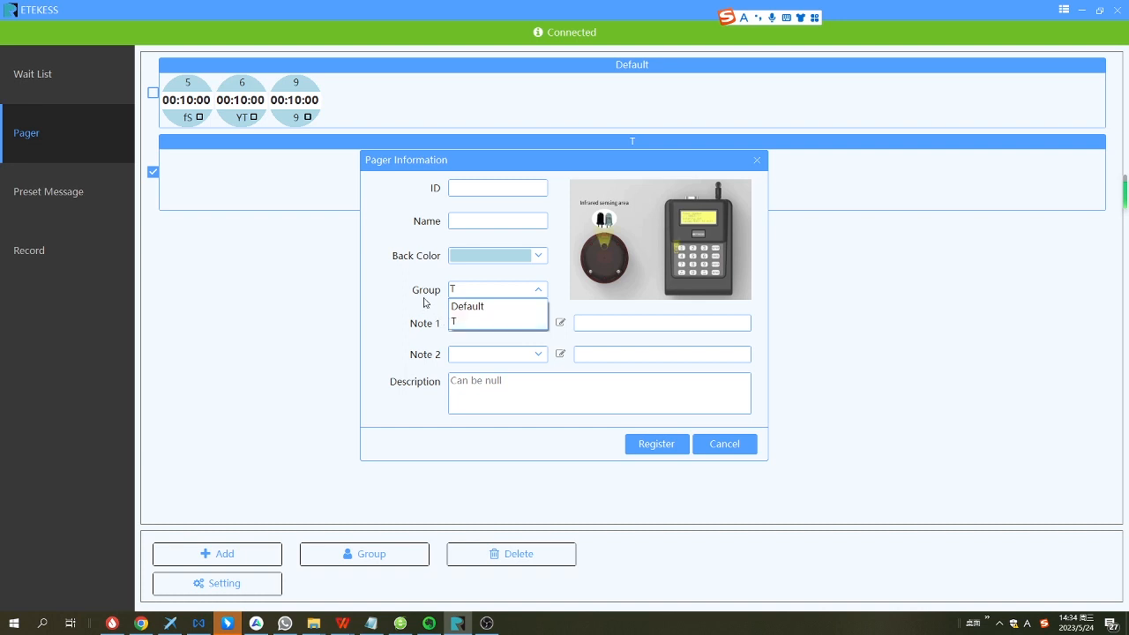
pyautogui.click(756, 161)
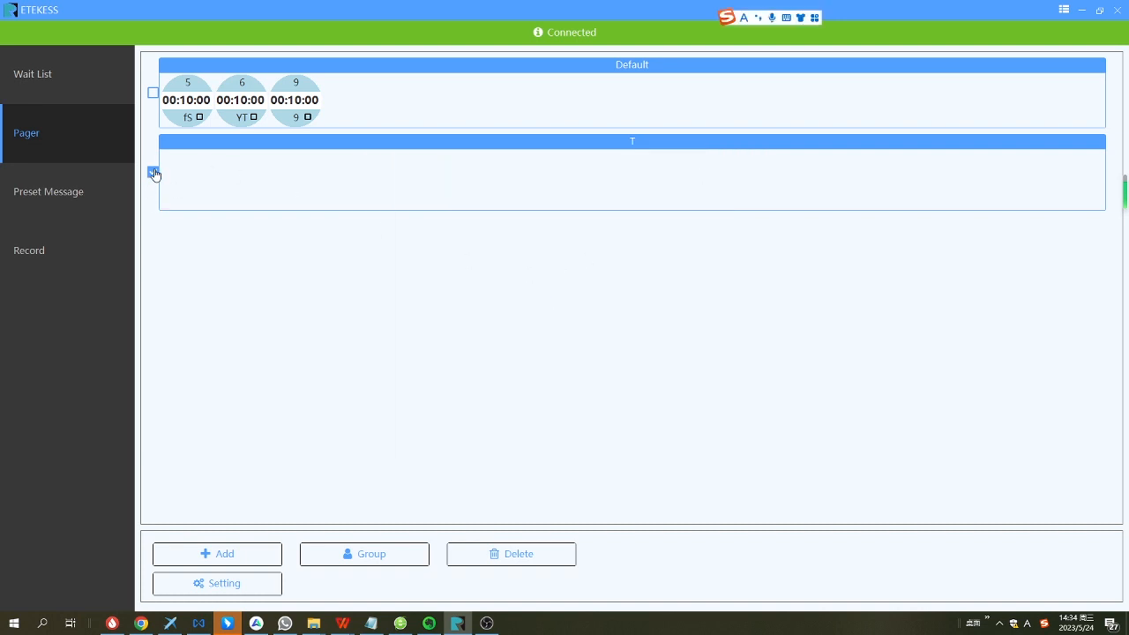
# In the wait list, select the Default group and create a new group named Y
pyautogui.click(49, 77)
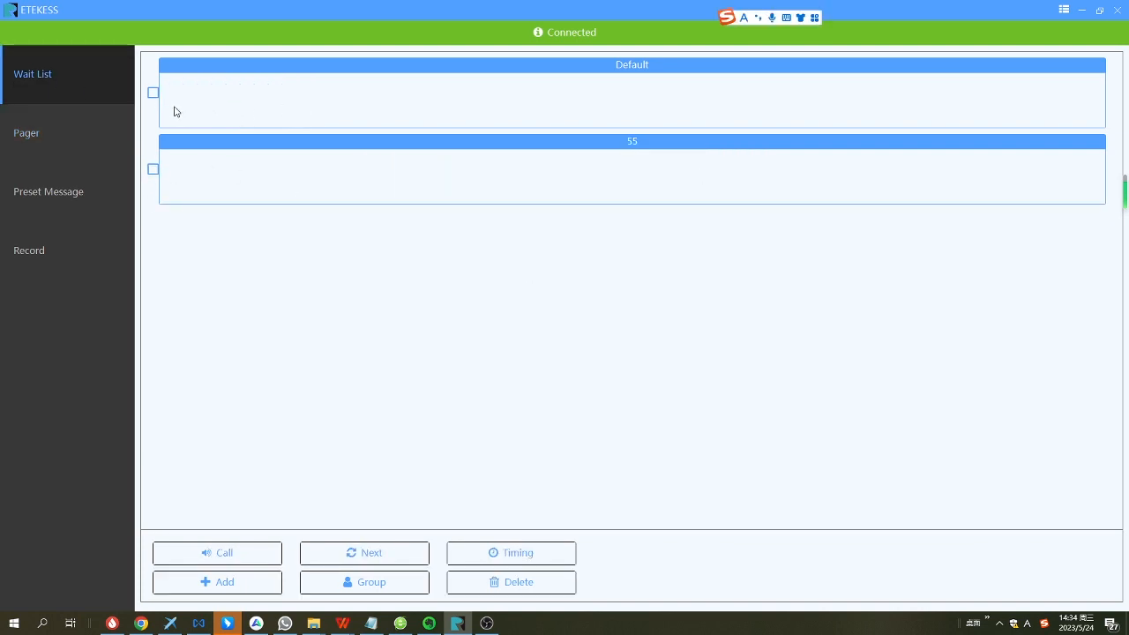
pyautogui.click(154, 94)
pyautogui.click(377, 583)
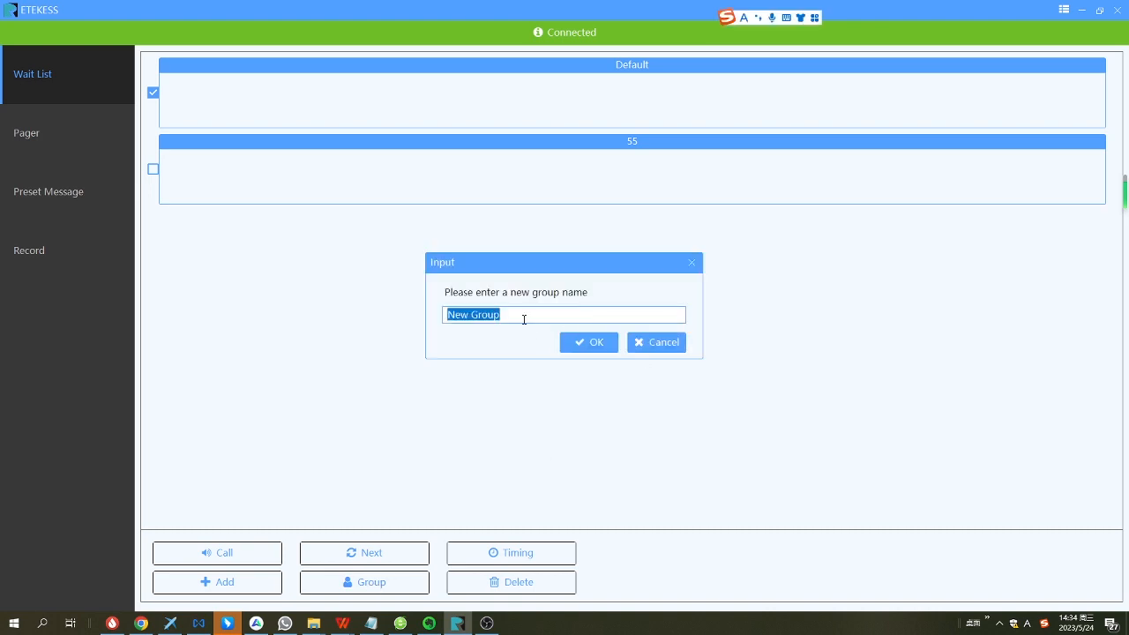
pyautogui.write('Y')
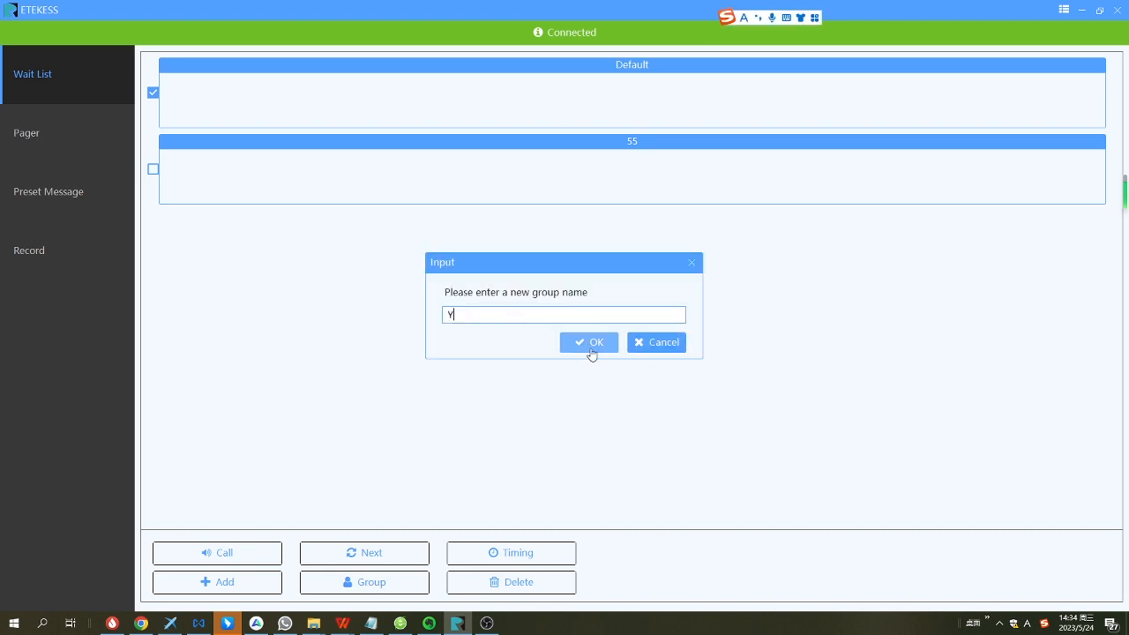
pyautogui.click(589, 343)
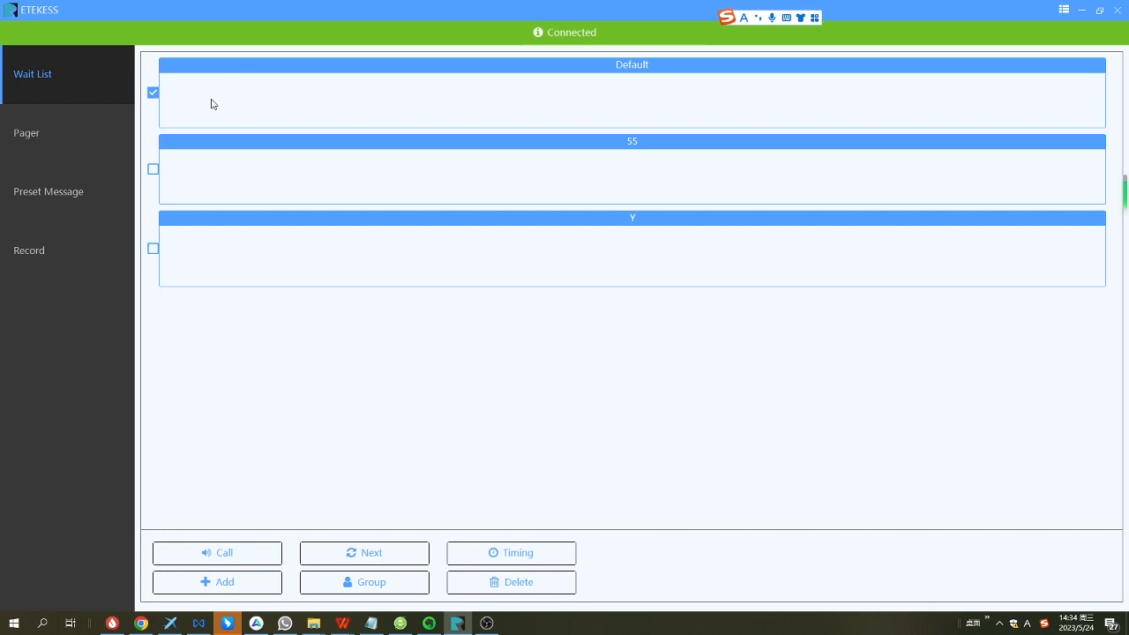
# Add pager 5 to the wait list's Default group and view its details
pyautogui.click(247, 586)
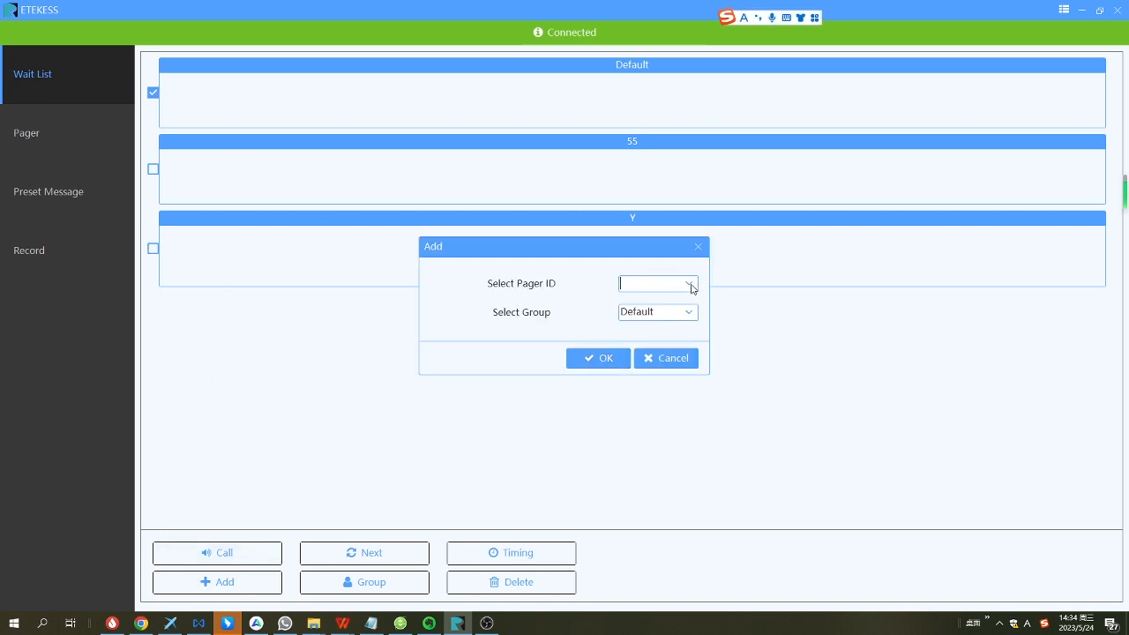
pyautogui.click(692, 284)
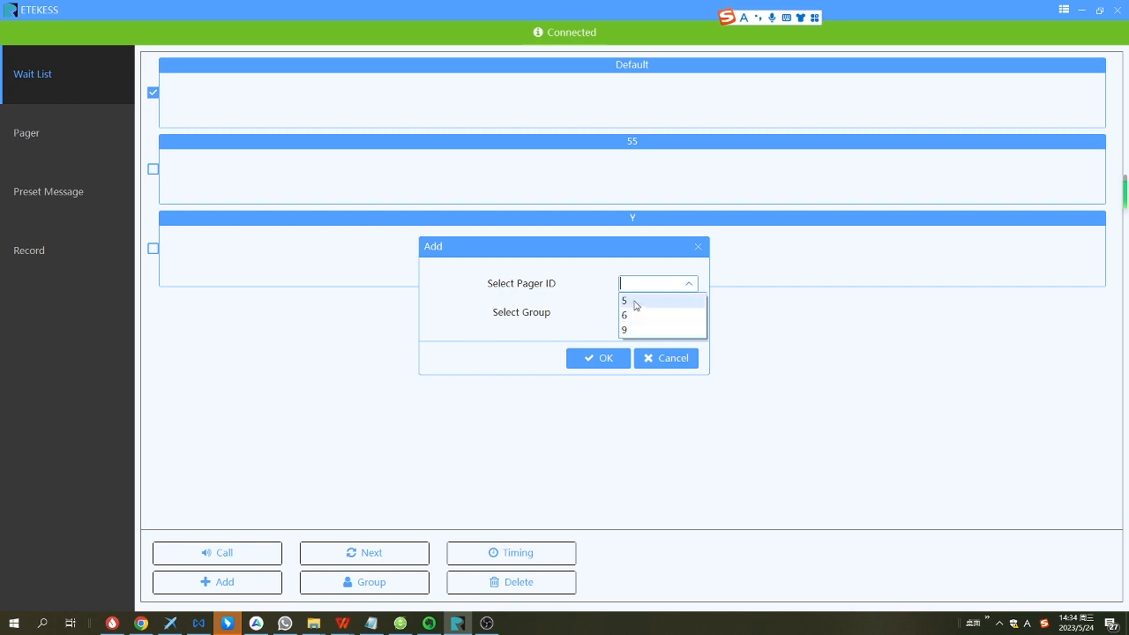
pyautogui.click(633, 302)
pyautogui.click(607, 360)
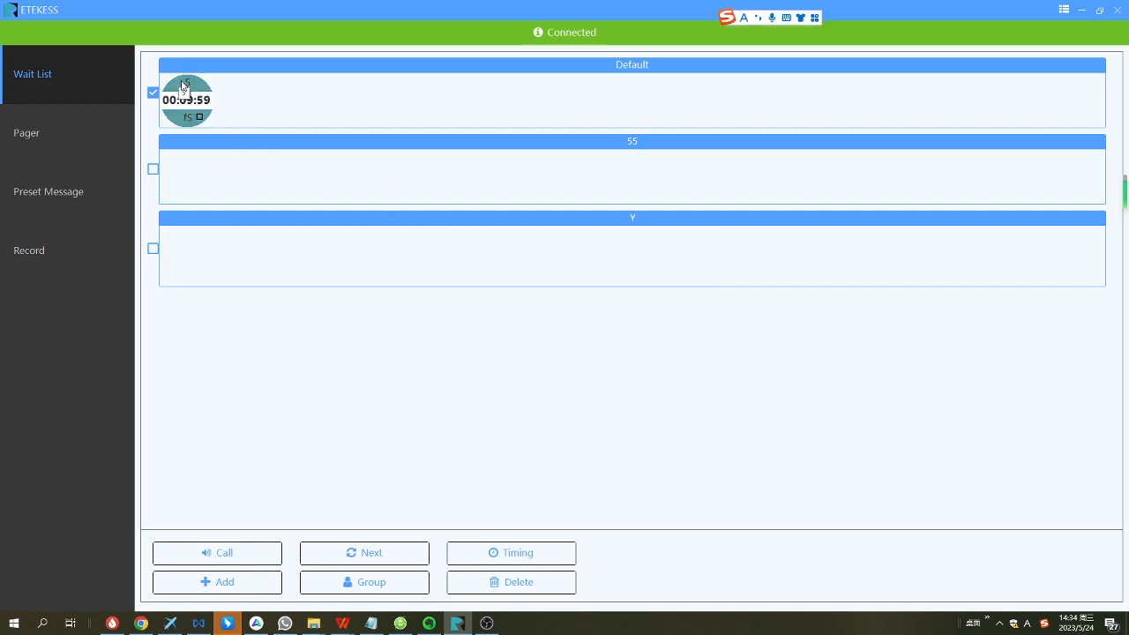
pyautogui.moveTo(189, 118)
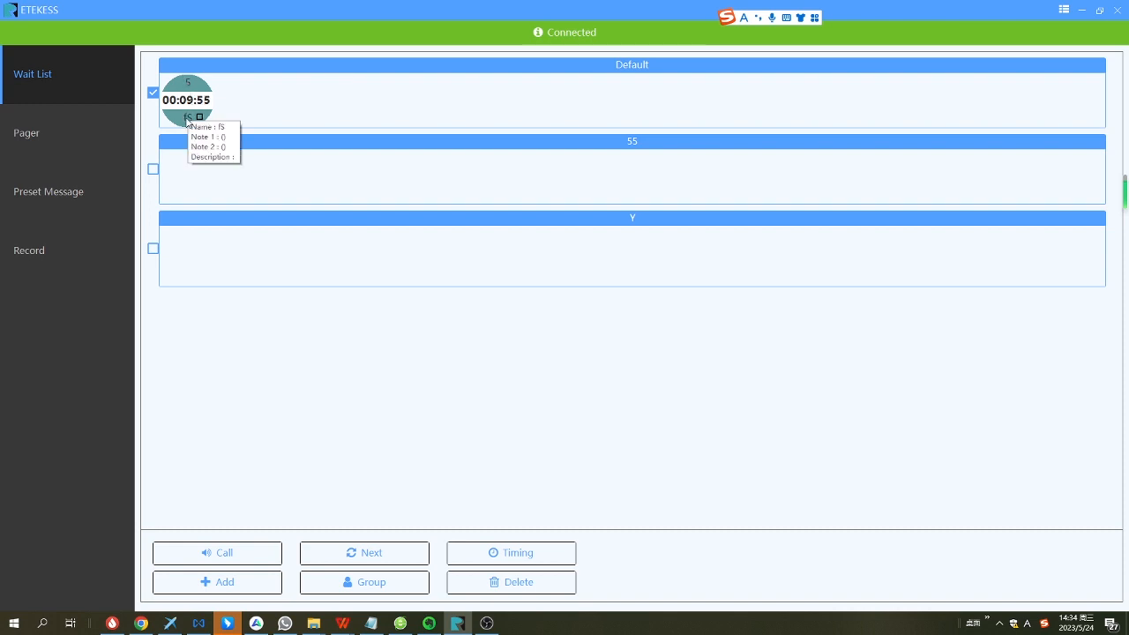
# Add pager 9 to the wait list's Default group and view its details
pyautogui.click(239, 584)
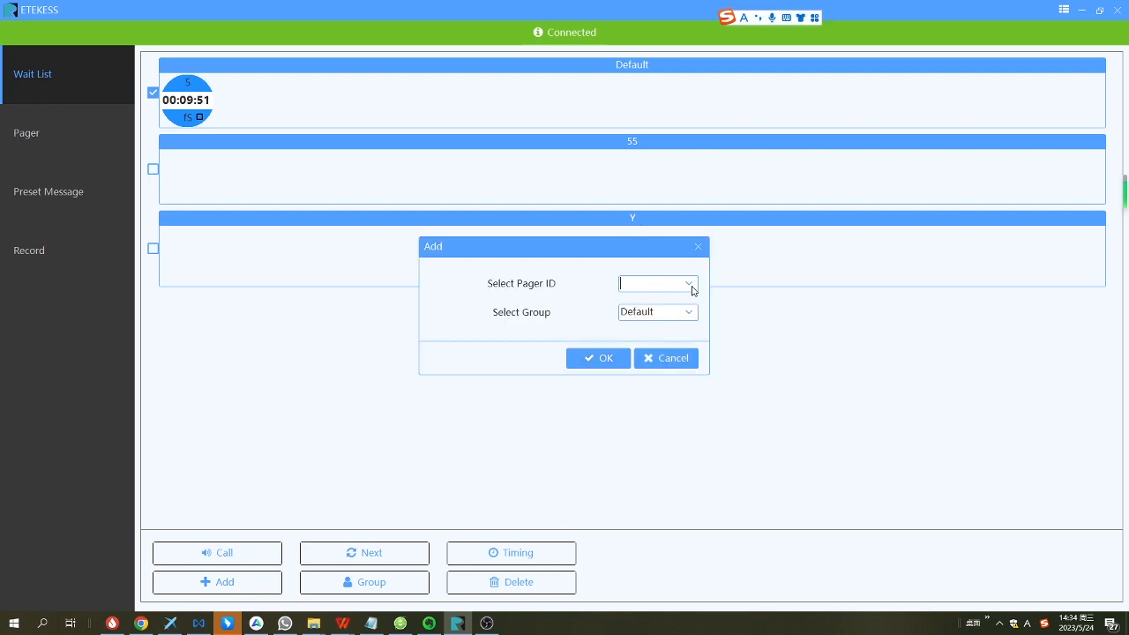
pyautogui.click(691, 287)
pyautogui.click(662, 318)
pyautogui.click(596, 360)
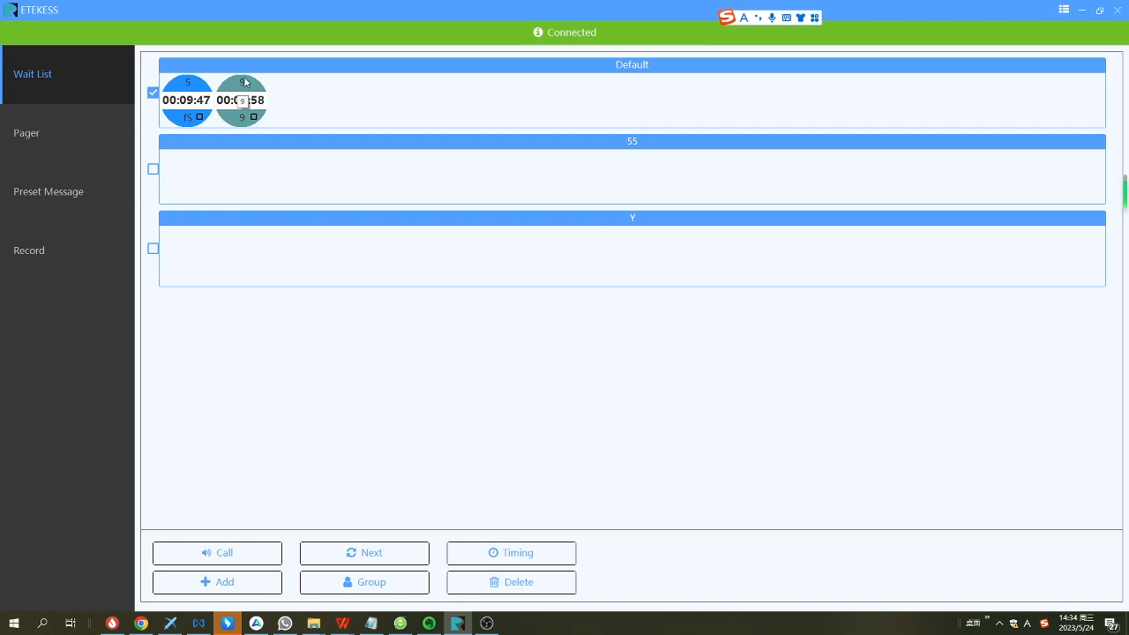
pyautogui.moveTo(243, 120)
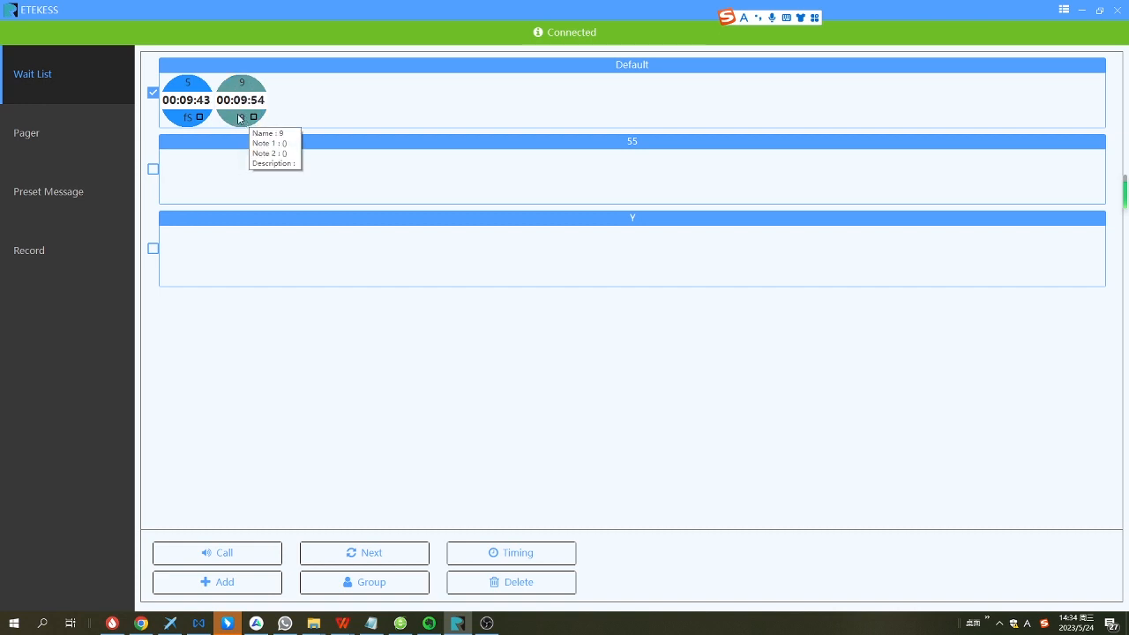
# Select group Y alongside Default in the wait list and add pager 6 to group Y
pyautogui.click(153, 249)
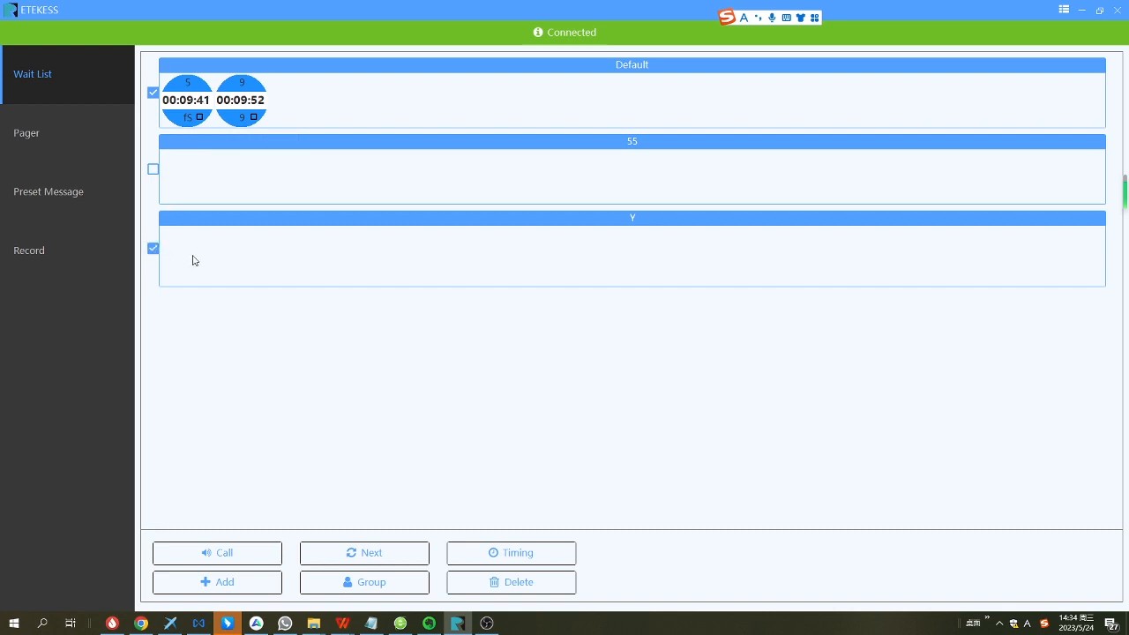
pyautogui.click(228, 587)
pyautogui.click(691, 285)
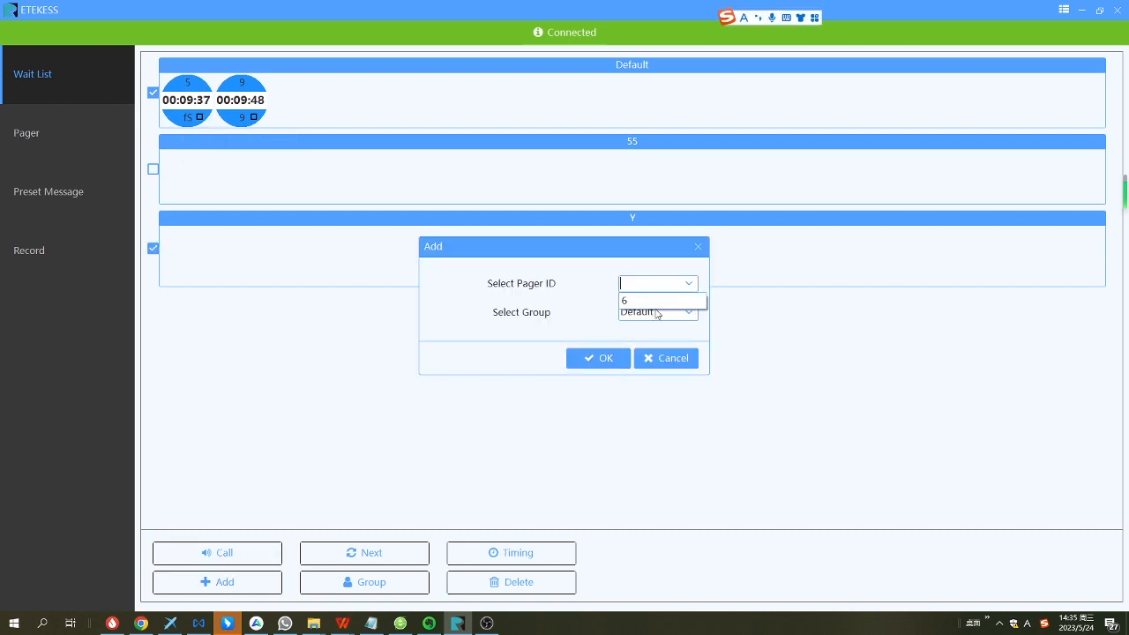
pyautogui.click(649, 301)
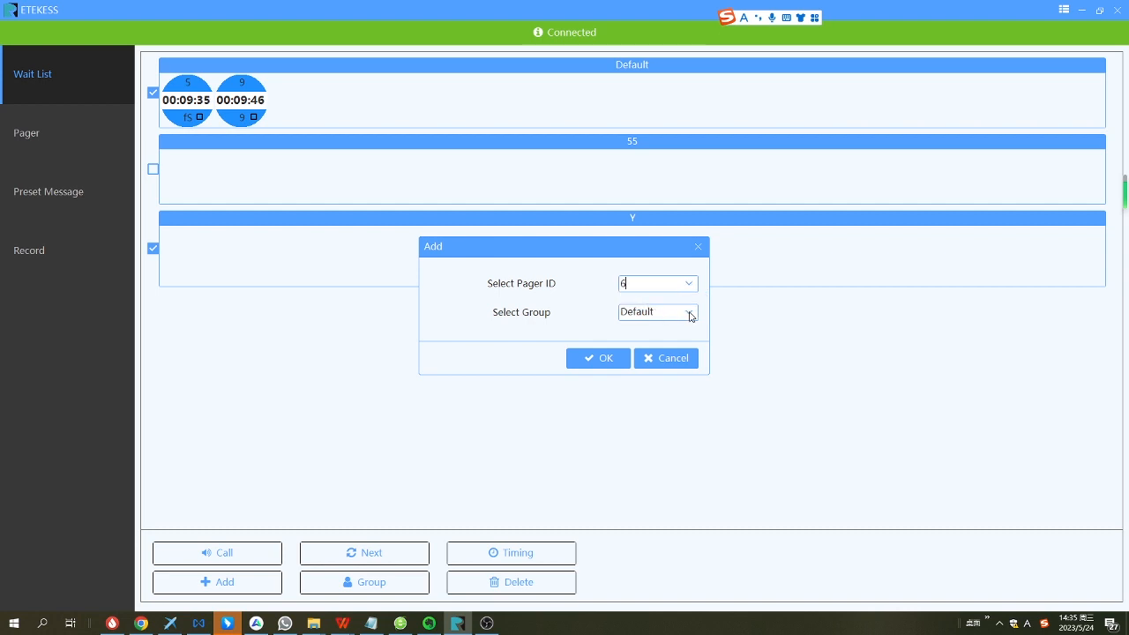
pyautogui.click(693, 314)
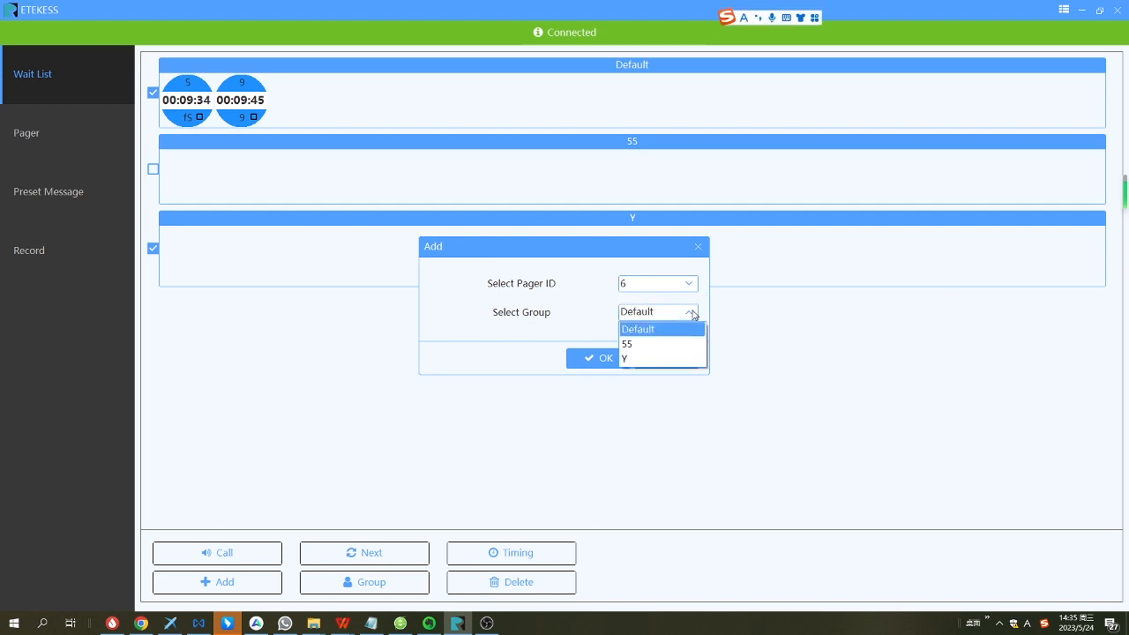
pyautogui.click(642, 361)
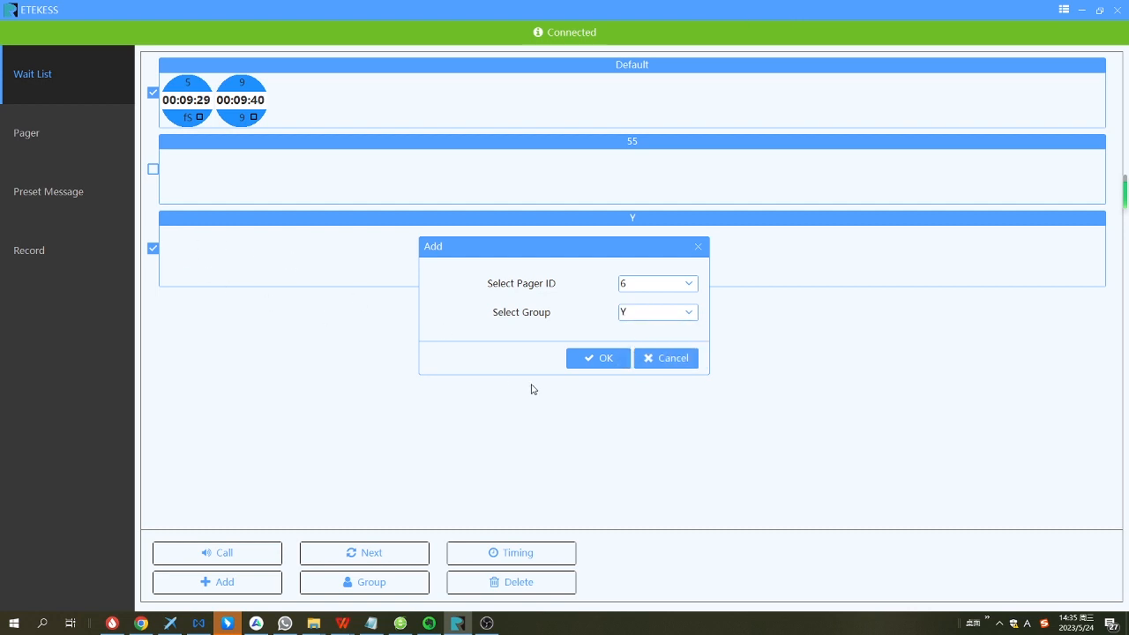
pyautogui.click(595, 360)
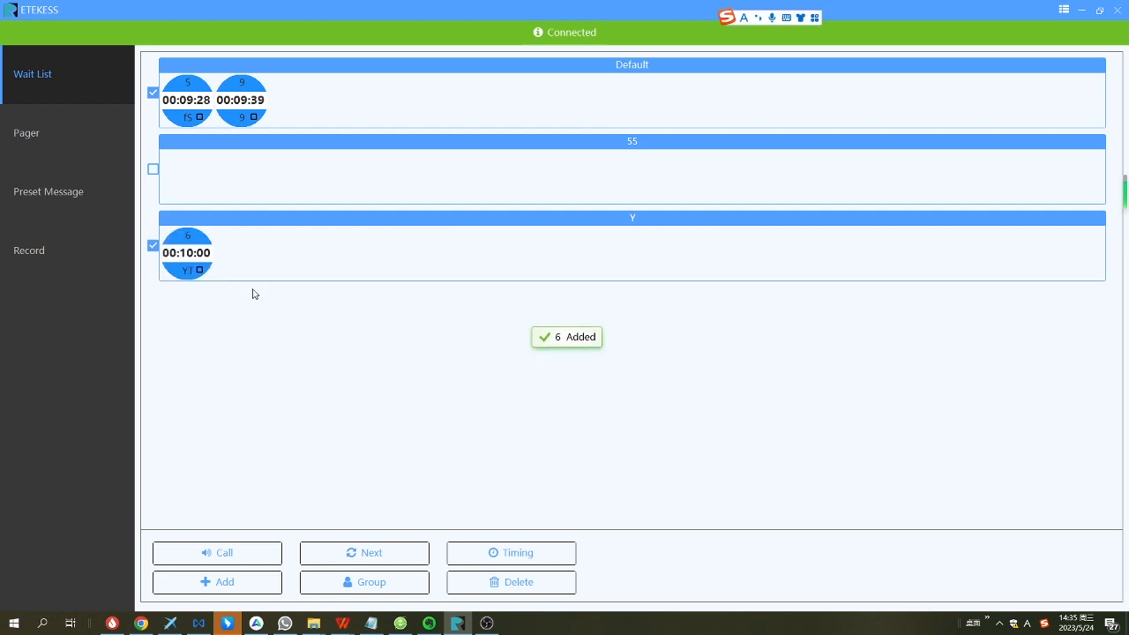
# Select pagers 5 and 9 in the Default group and view their call information without sending a call
pyautogui.click(200, 118)
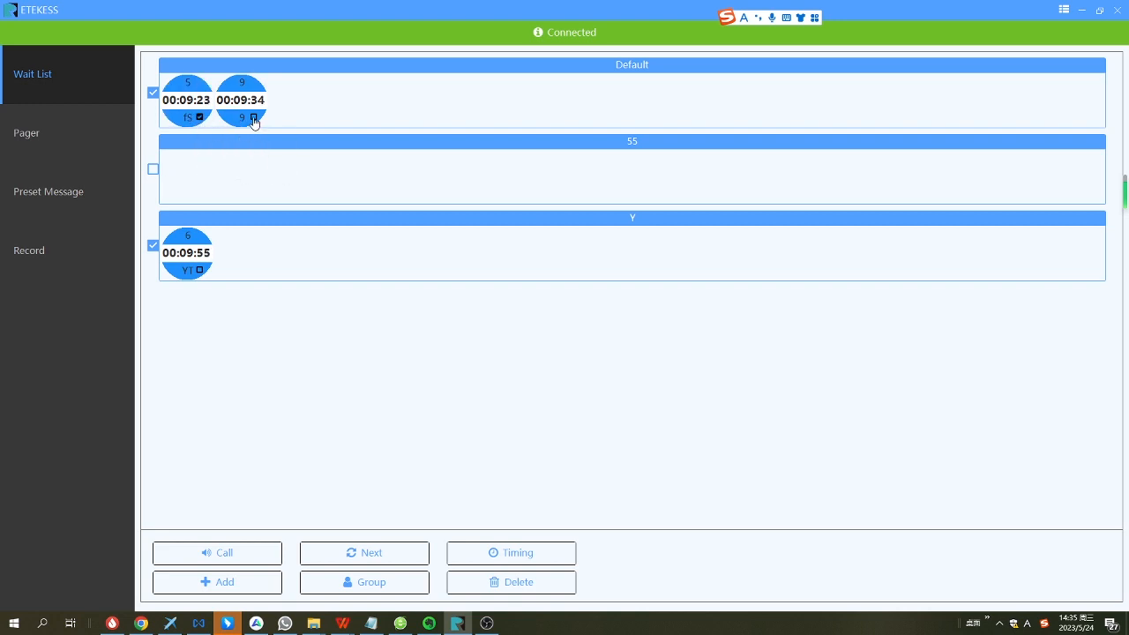
pyautogui.click(253, 118)
pyautogui.click(238, 556)
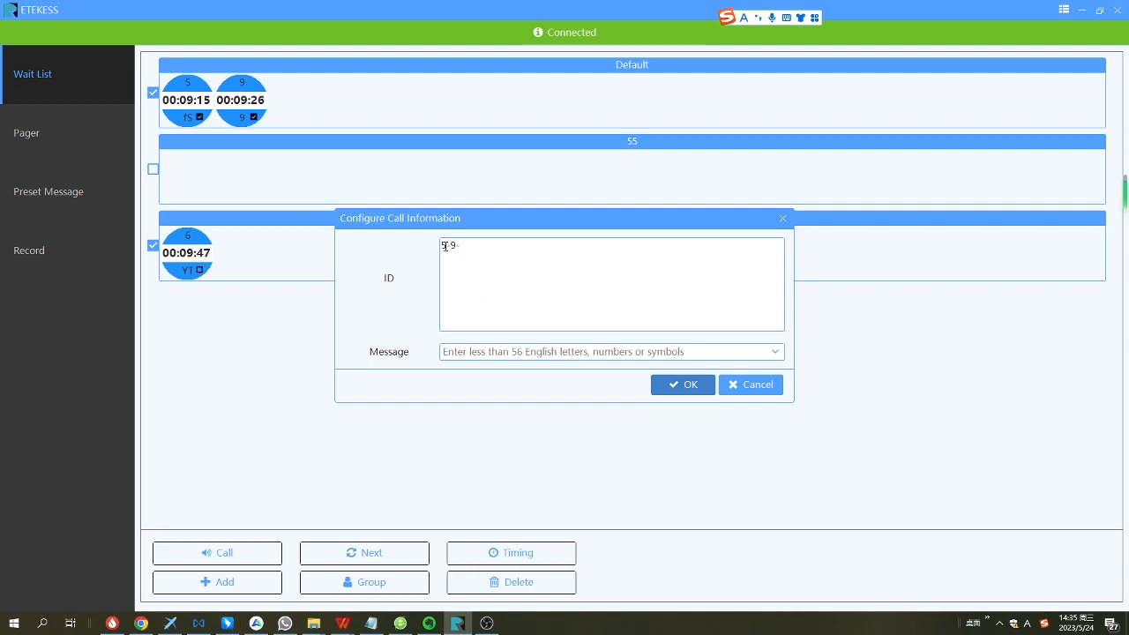
pyautogui.click(464, 245)
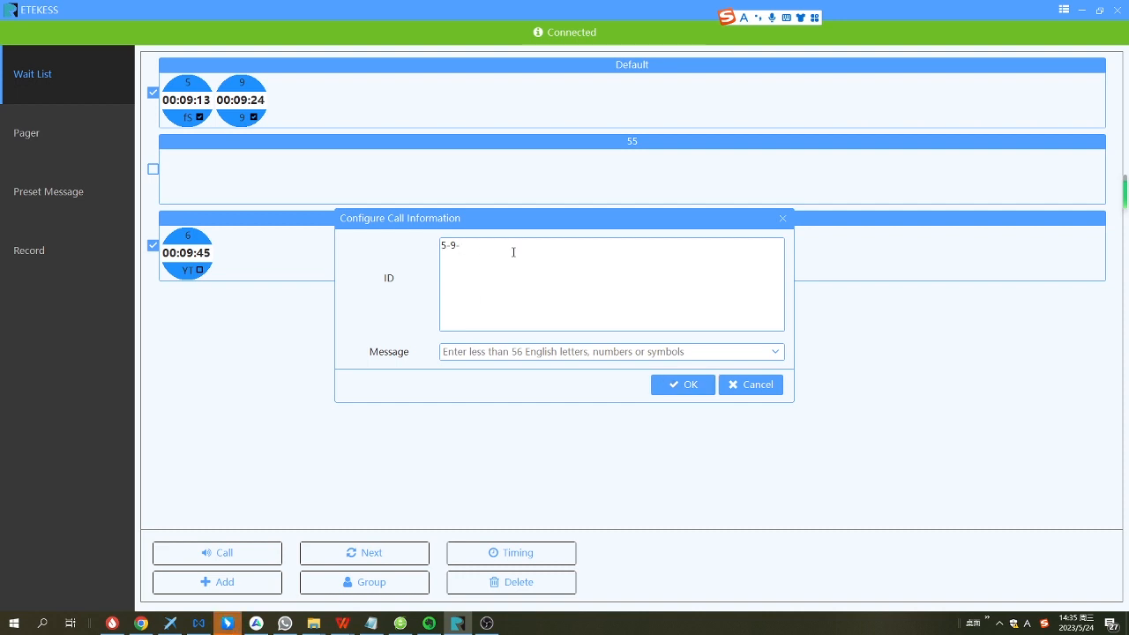
pyautogui.click(783, 223)
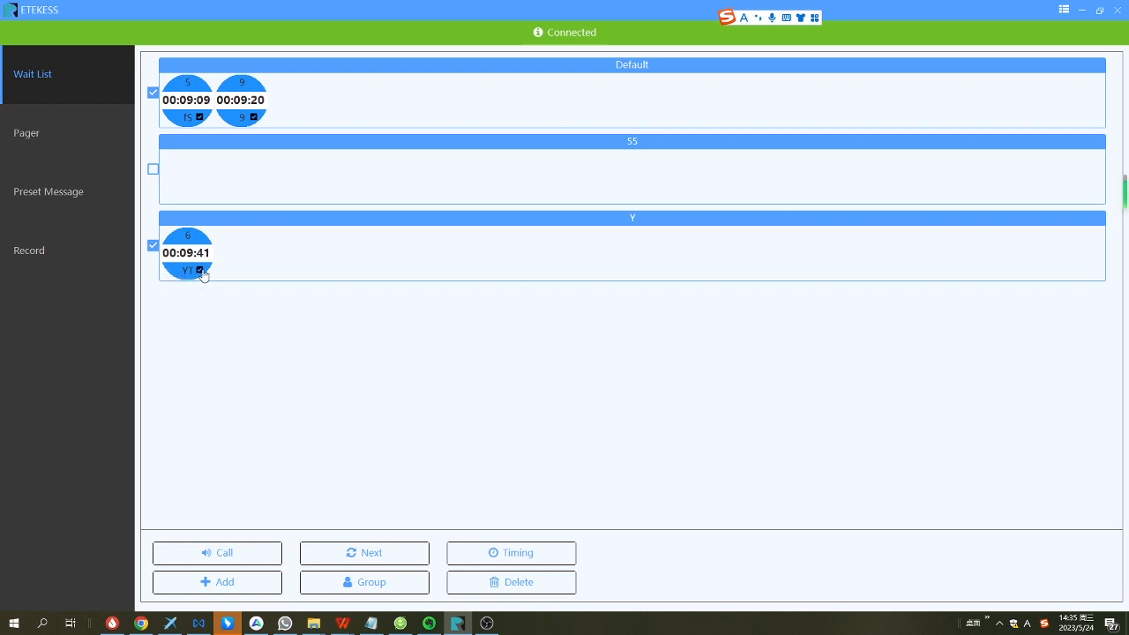
# Call the selected pagers 5, 9 and 6 together with preset message 11
pyautogui.click(254, 555)
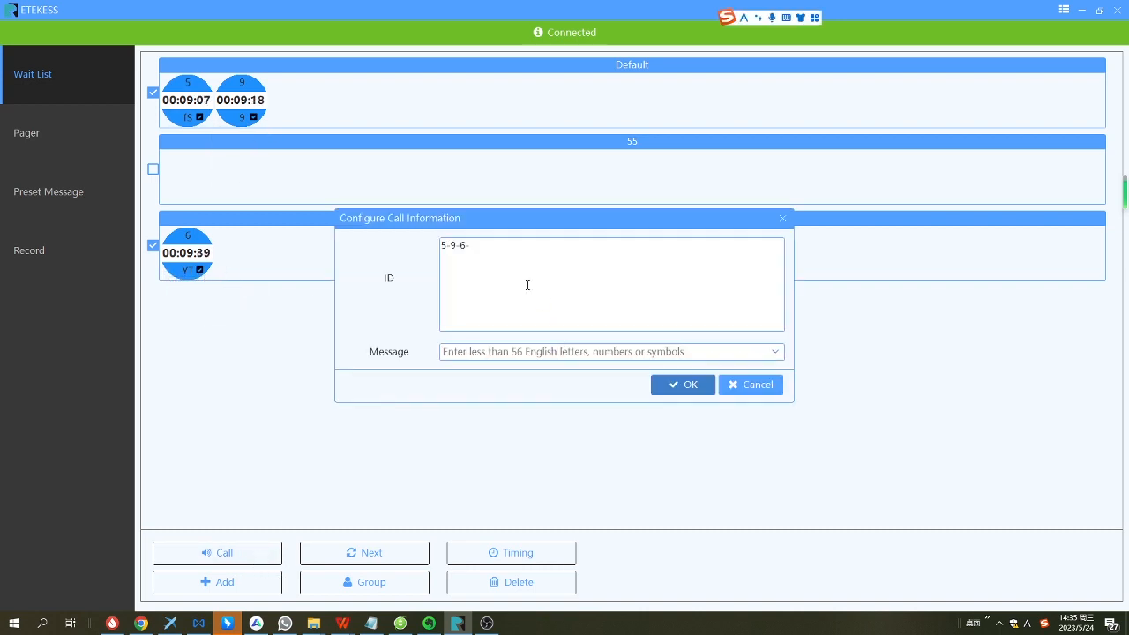
pyautogui.click(524, 353)
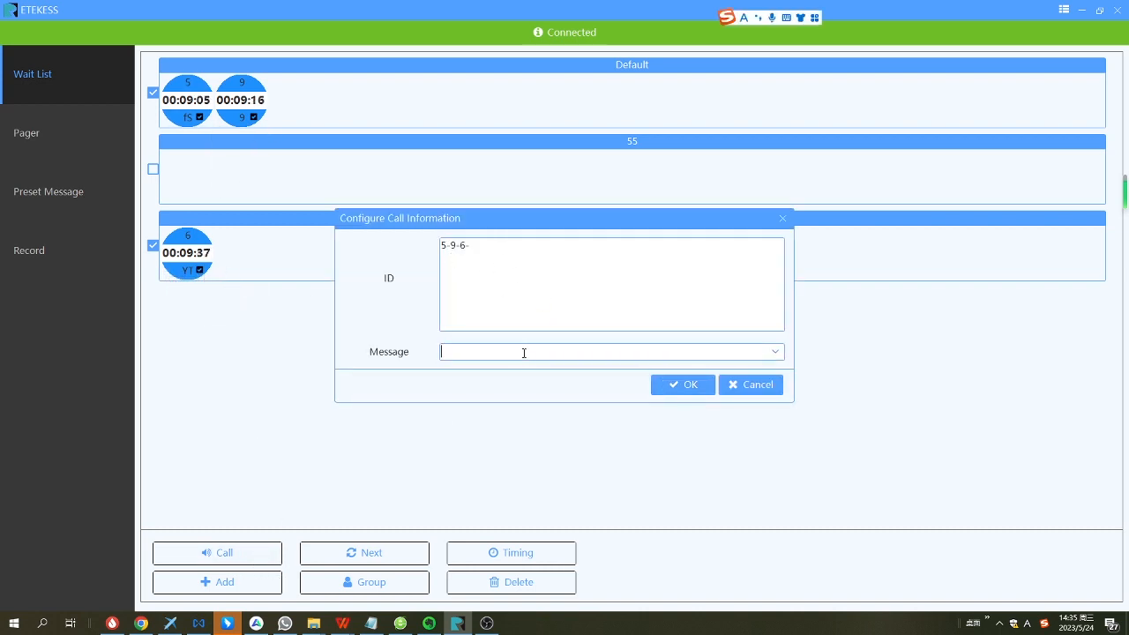
pyautogui.click(778, 353)
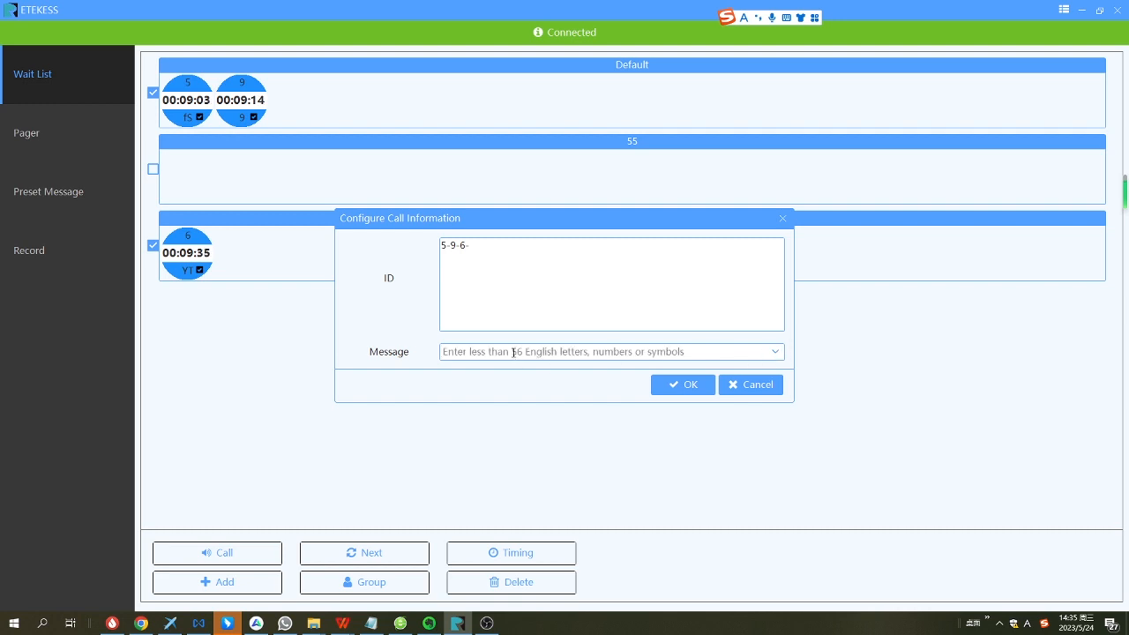
pyautogui.click(480, 355)
pyautogui.click(777, 354)
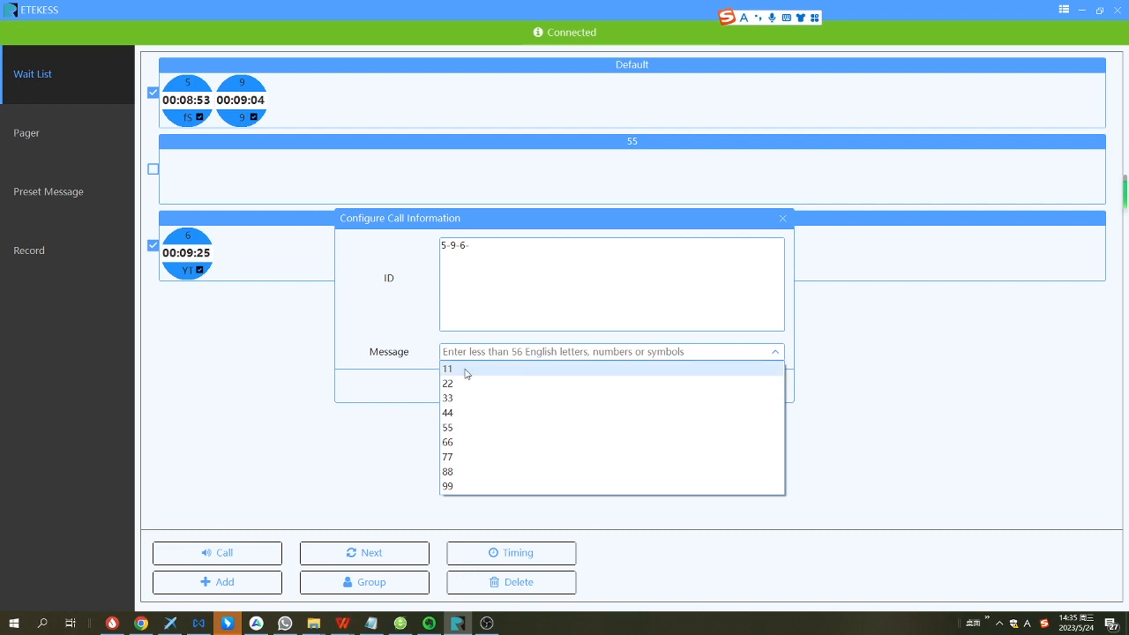
pyautogui.click(477, 371)
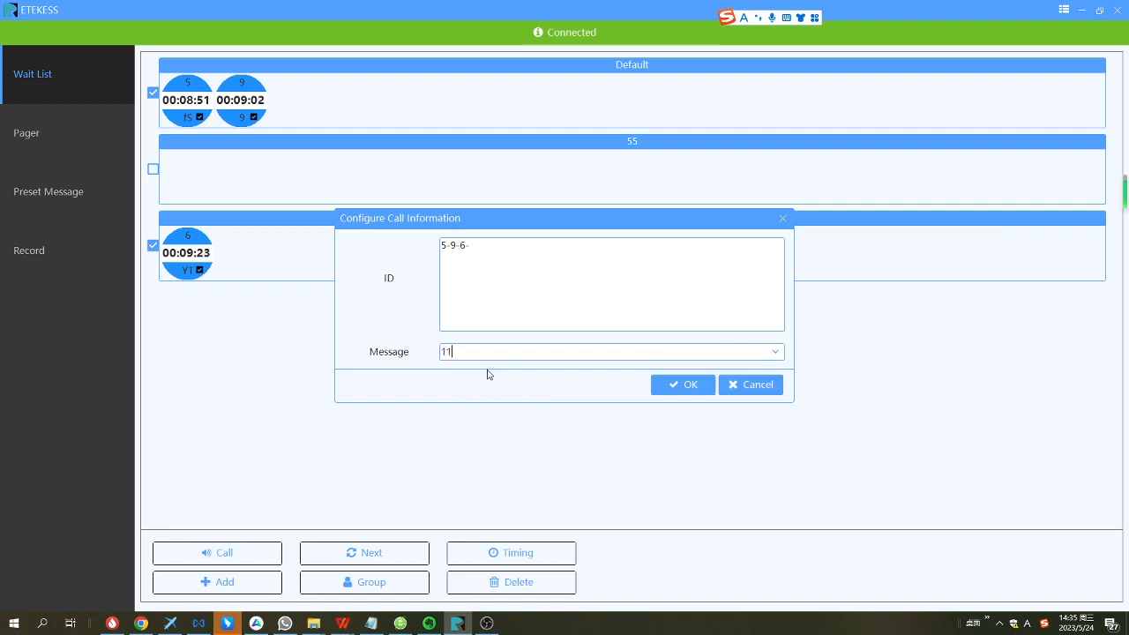
pyautogui.click(687, 392)
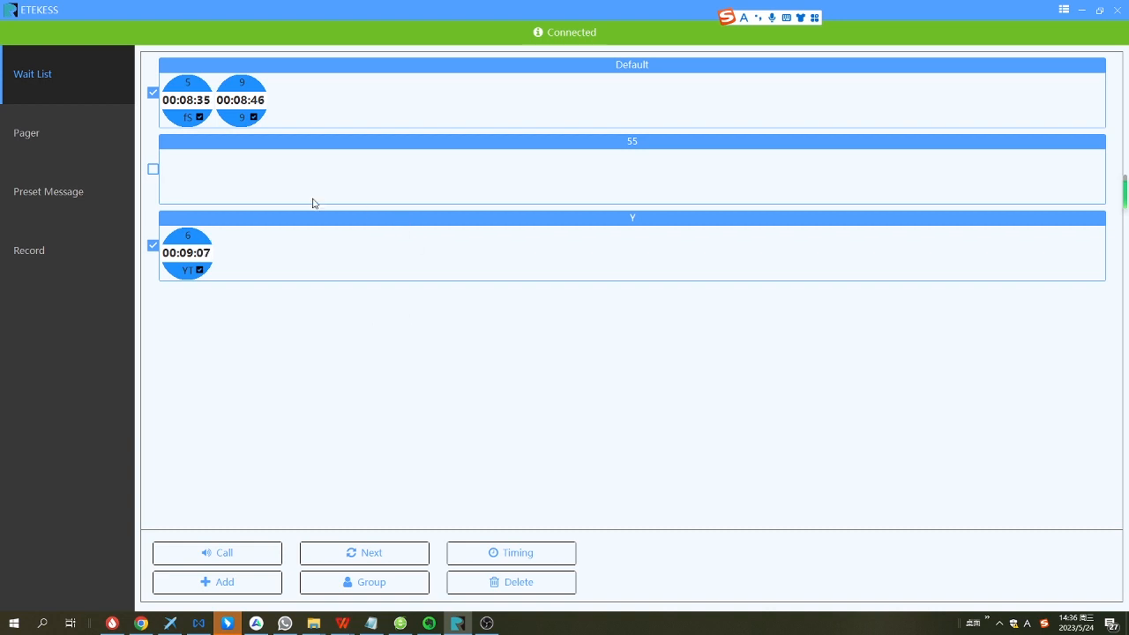
# Deselect pagers 5, 9 and 6 in the wait list
pyautogui.click(201, 117)
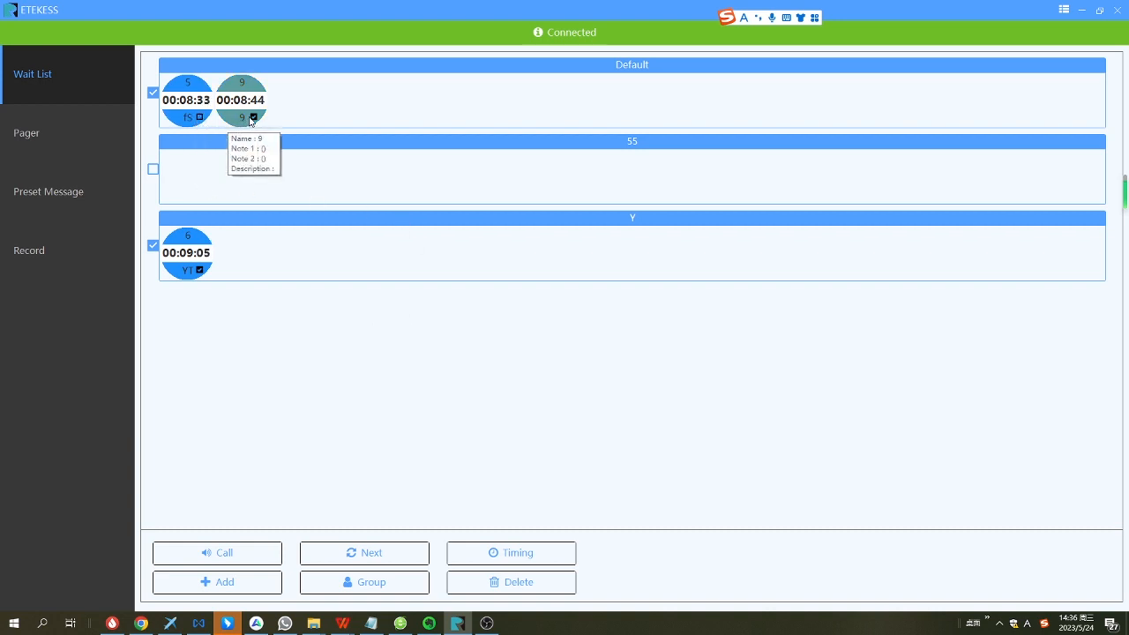
pyautogui.click(253, 117)
pyautogui.click(200, 270)
# Enter "help" as the preset message for call ID 22 without saving it
pyautogui.click(45, 195)
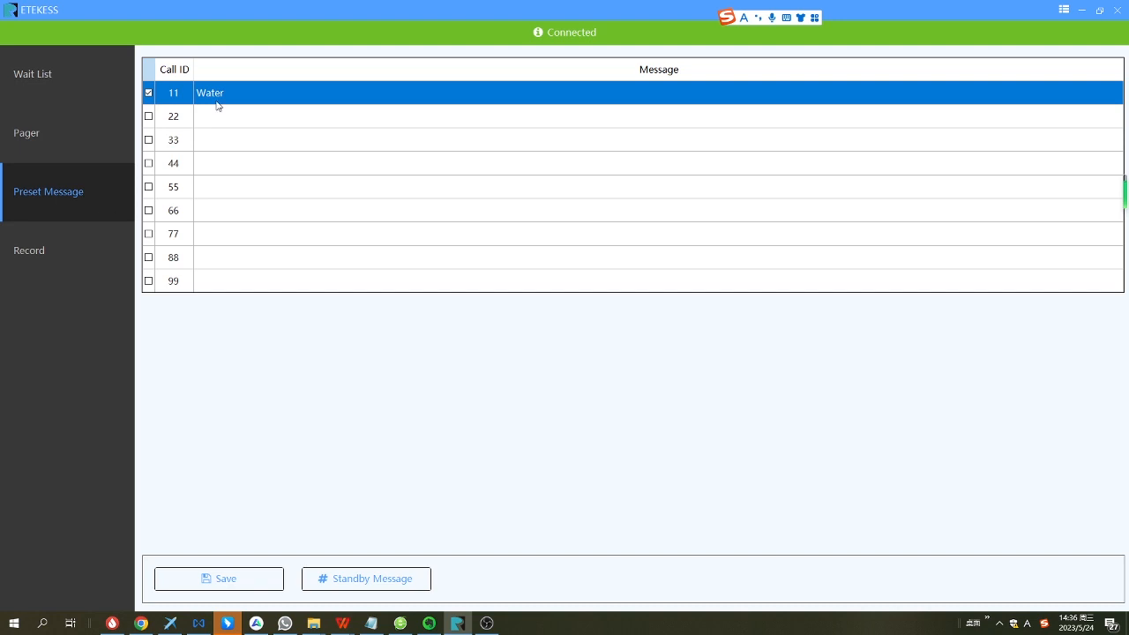
pyautogui.click(227, 115)
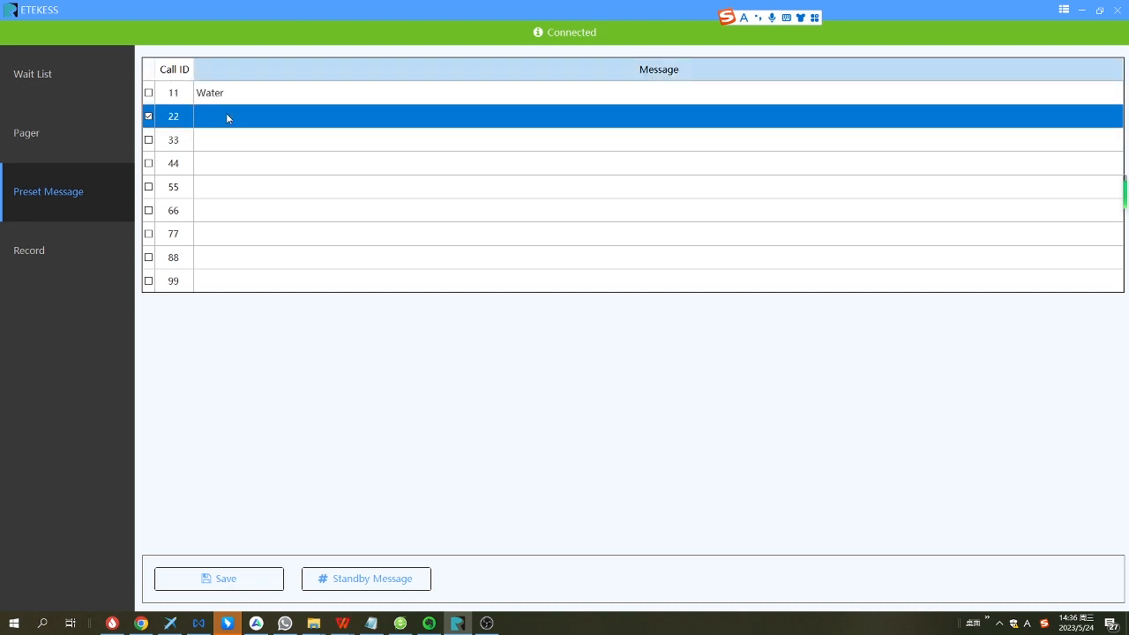
pyautogui.click(226, 116)
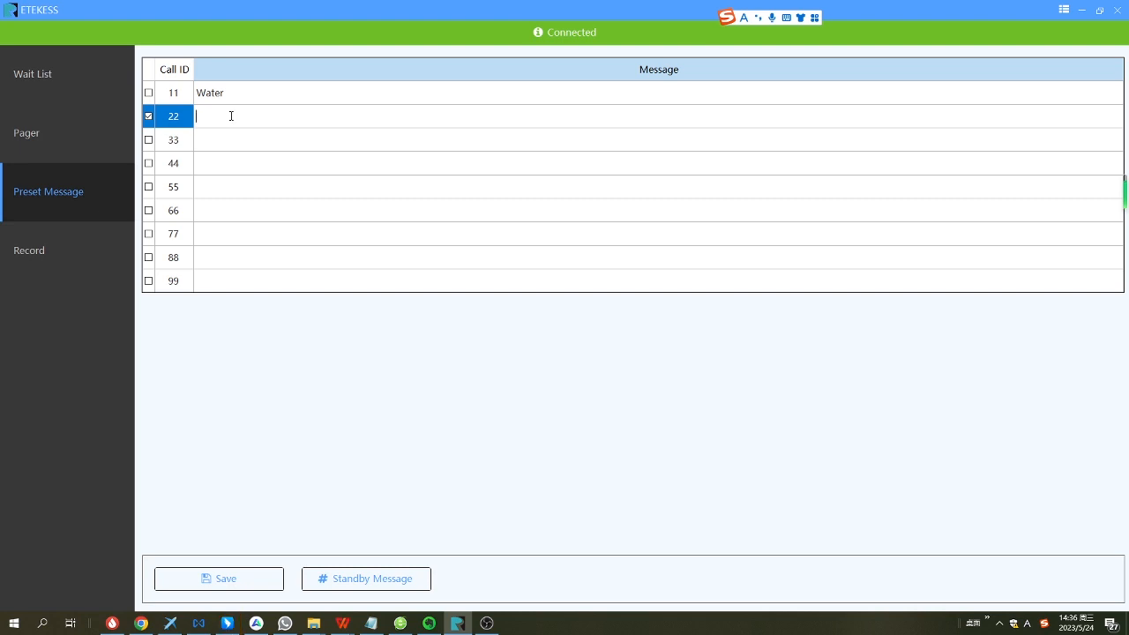
pyautogui.press('capslock')
pyautogui.write('h')
pyautogui.press('capslock')
pyautogui.press('capslock')
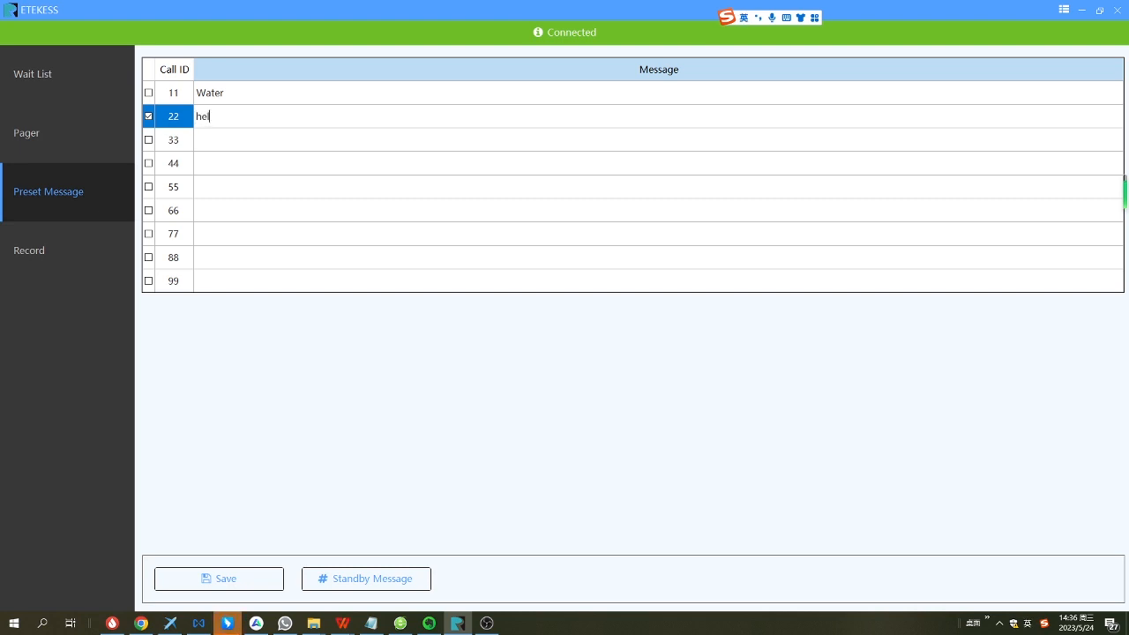
pyautogui.click(237, 139)
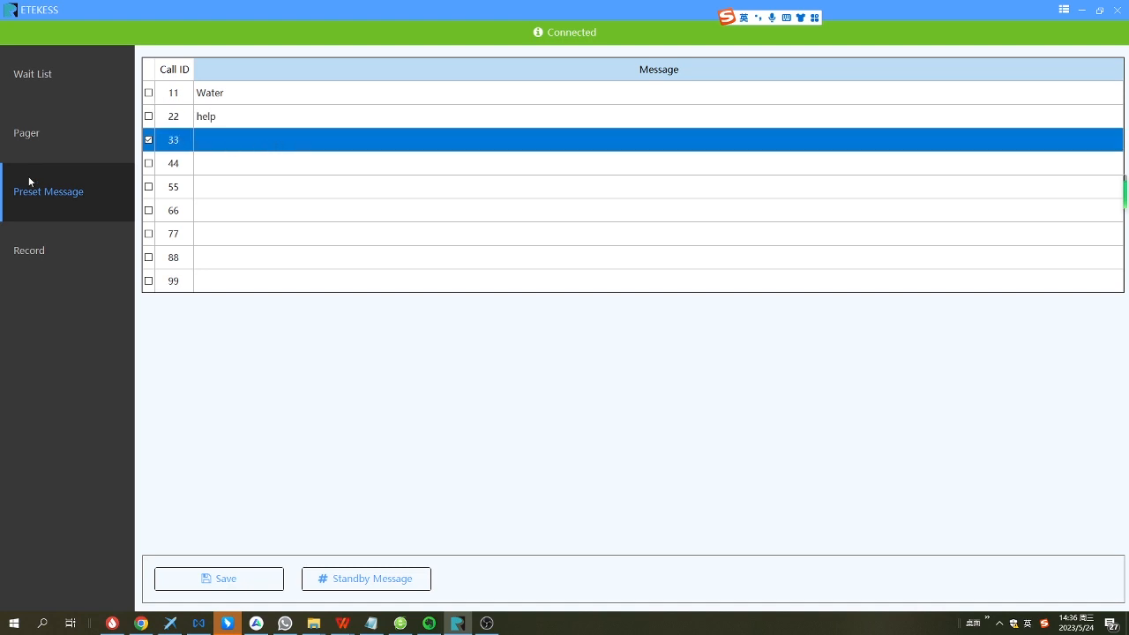
# Set up a call to pager 5 with preset message 22, then cancel it without sending
pyautogui.click(39, 132)
pyautogui.click(51, 89)
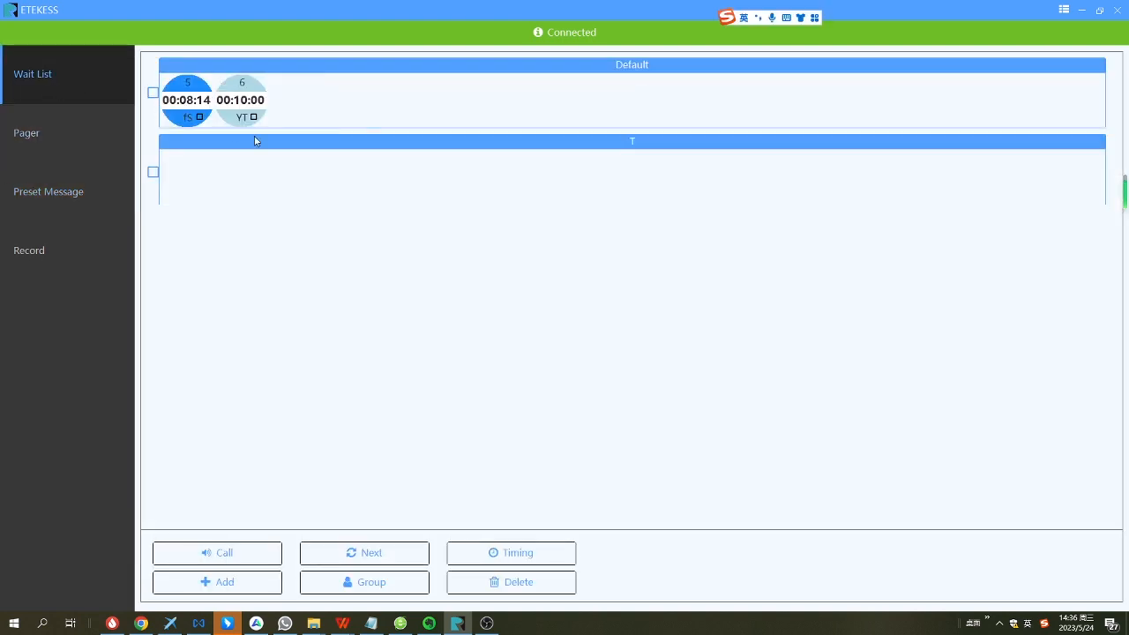
pyautogui.click(199, 116)
pyautogui.click(239, 554)
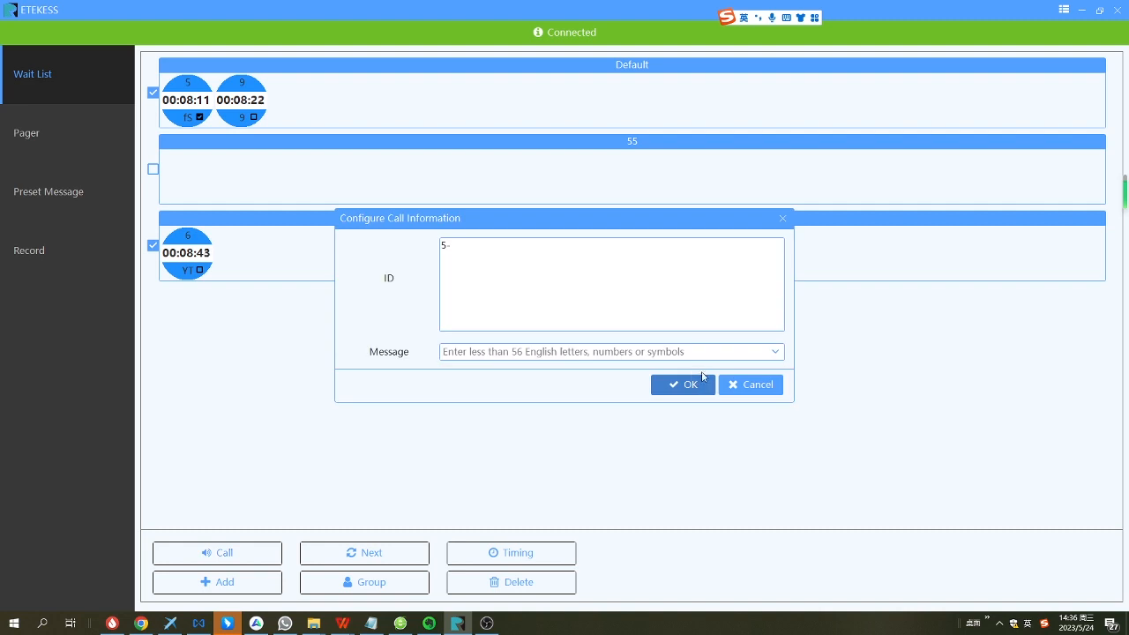
pyautogui.click(702, 352)
pyautogui.click(460, 389)
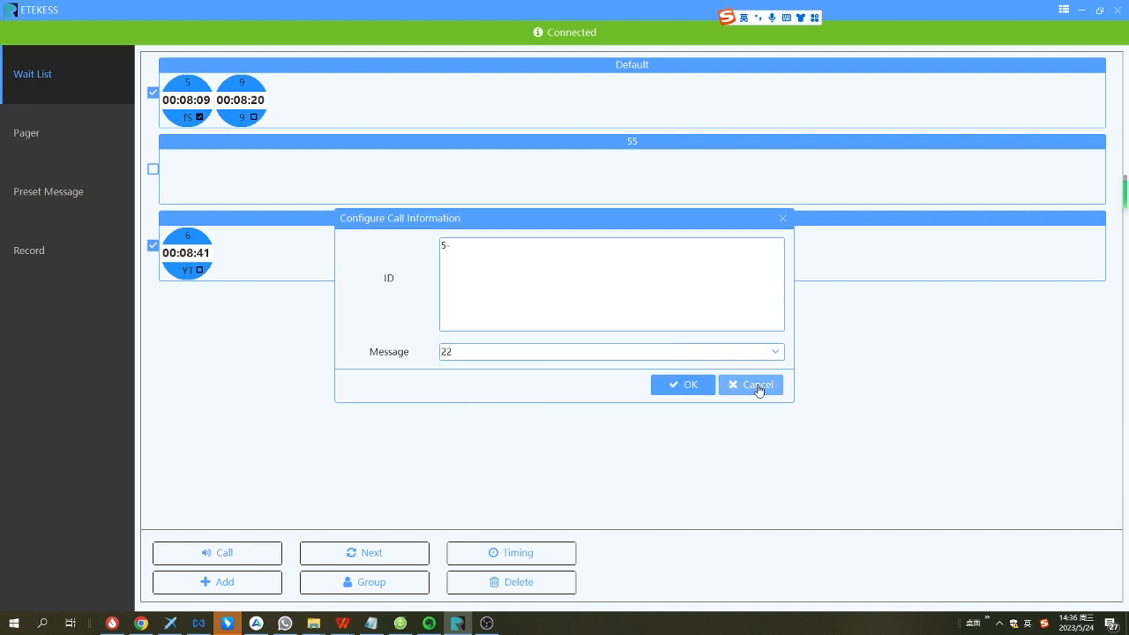
pyautogui.click(754, 386)
# Review the preset message list and the call information records of the pagers
pyautogui.click(42, 214)
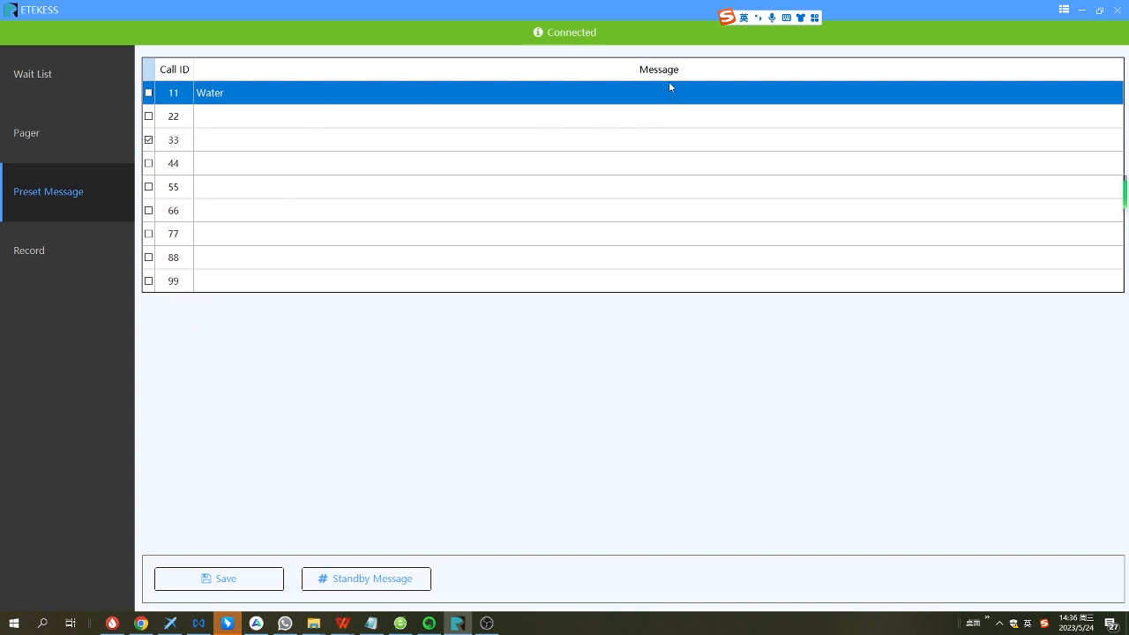
pyautogui.click(37, 256)
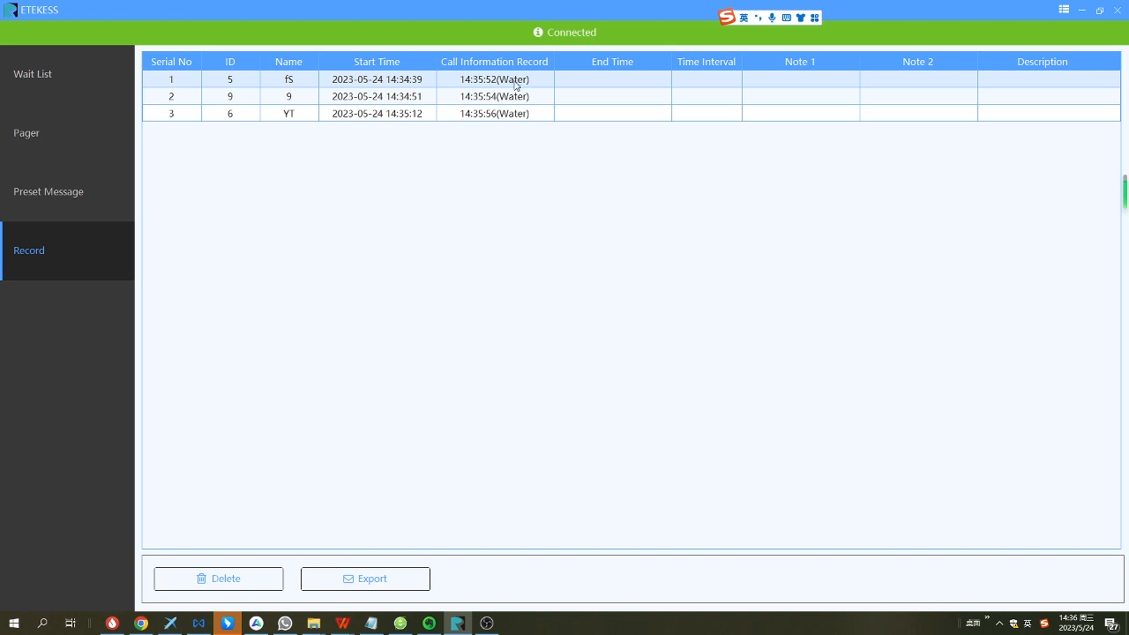
# View the pager settings, including the alert modes and waiting time settings, and close them without applying changes
pyautogui.click(47, 142)
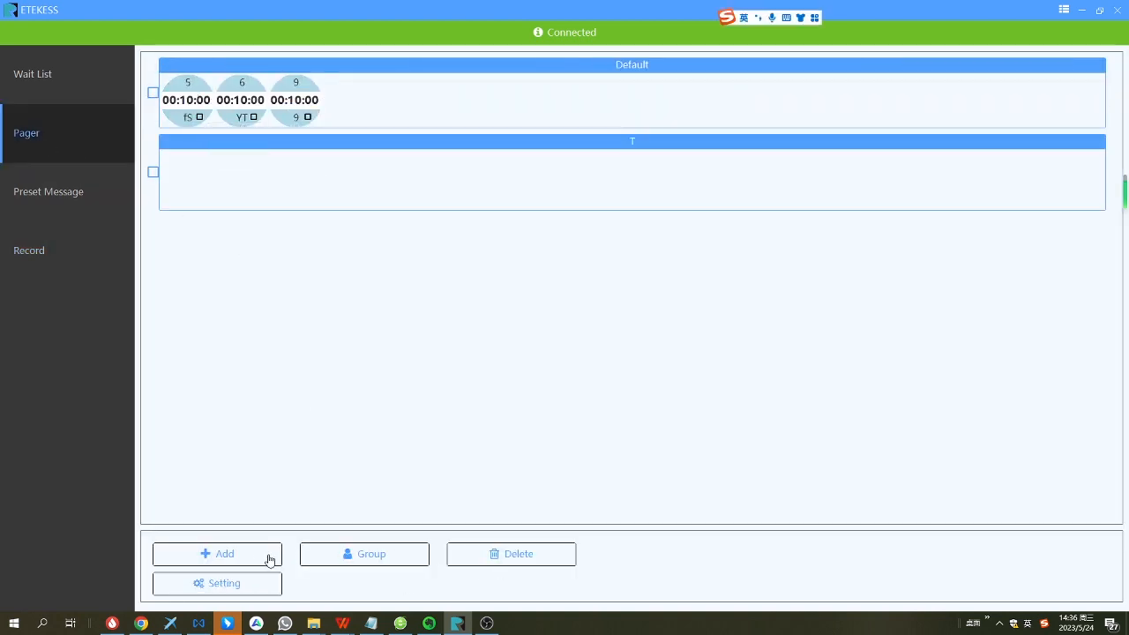
pyautogui.click(223, 586)
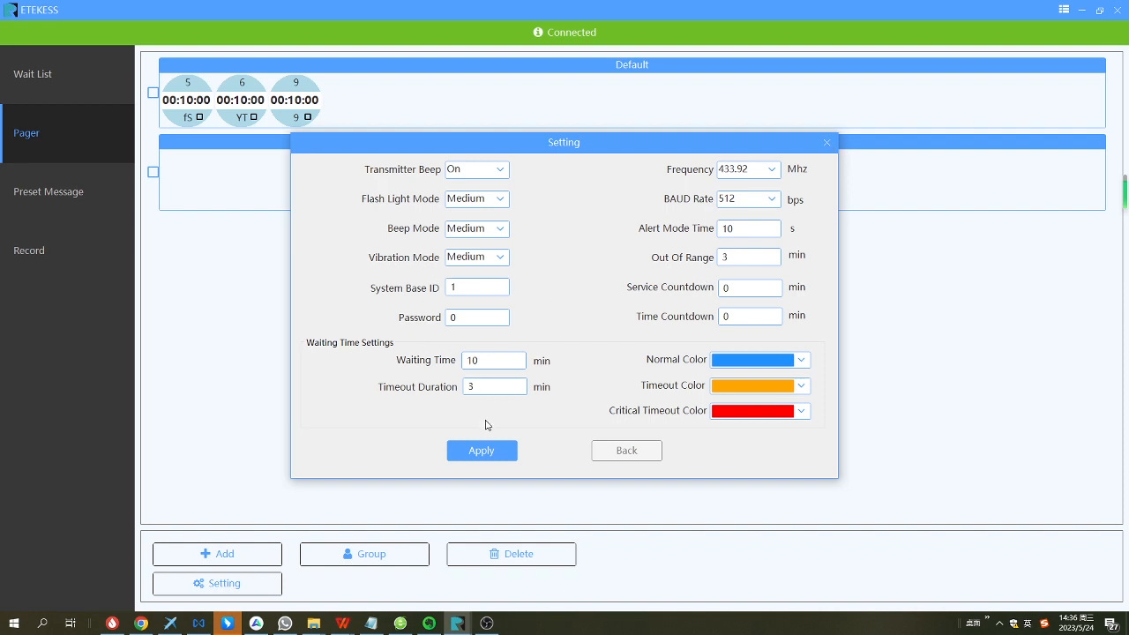
pyautogui.click(826, 143)
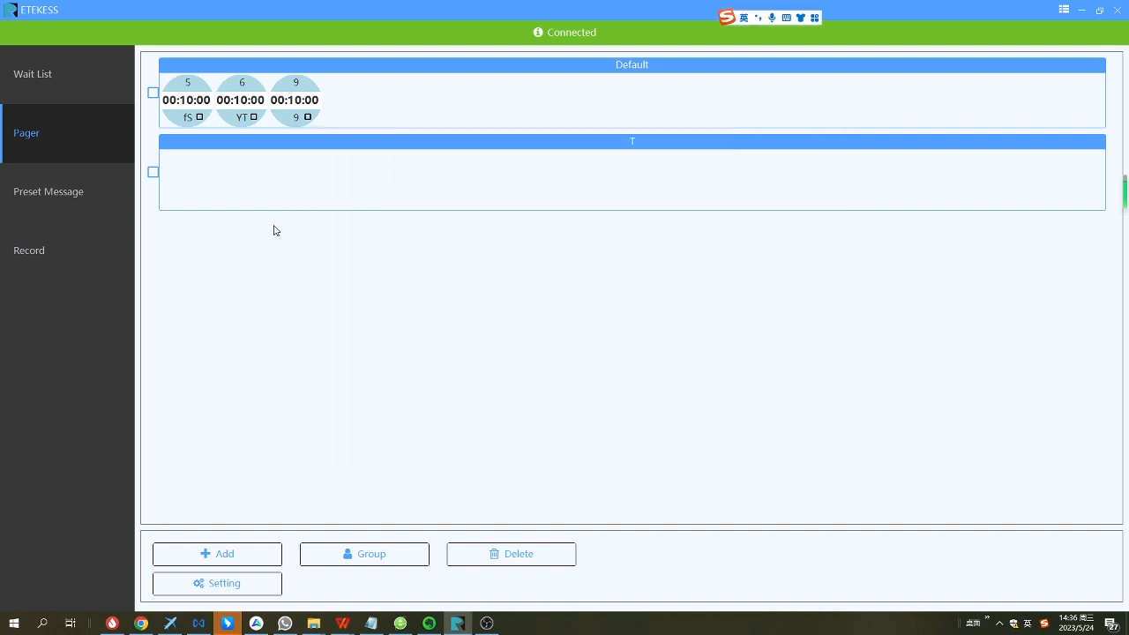
# Show the preset messages and move the floating input method bar to the empty area below the message table
pyautogui.click(47, 186)
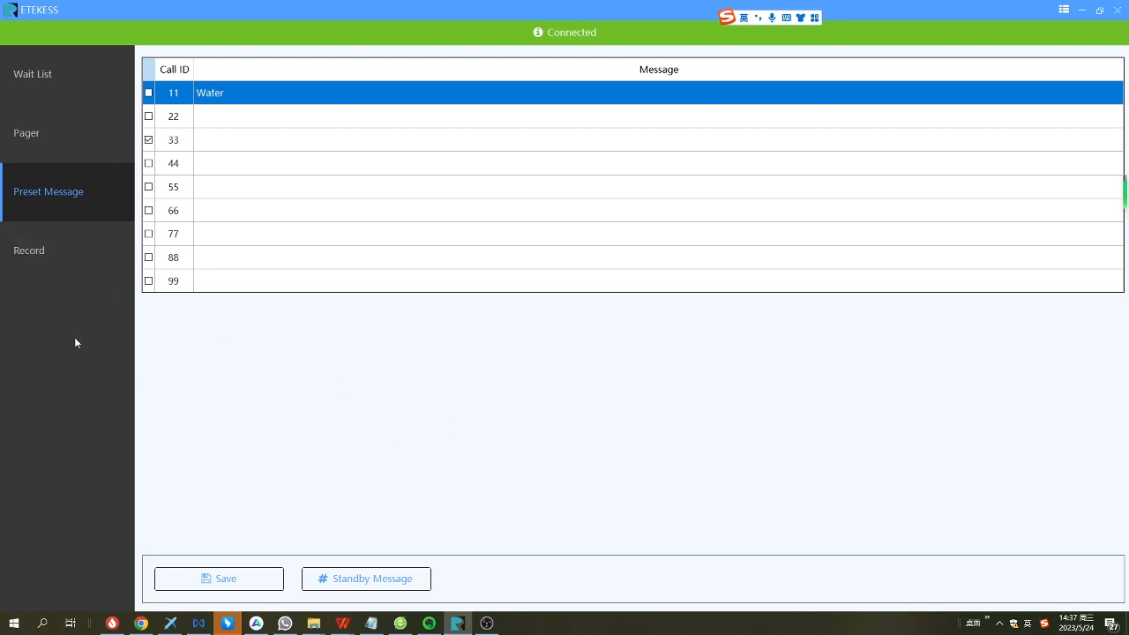
pyautogui.moveTo(728, 18); pyautogui.dragTo(845, 344)
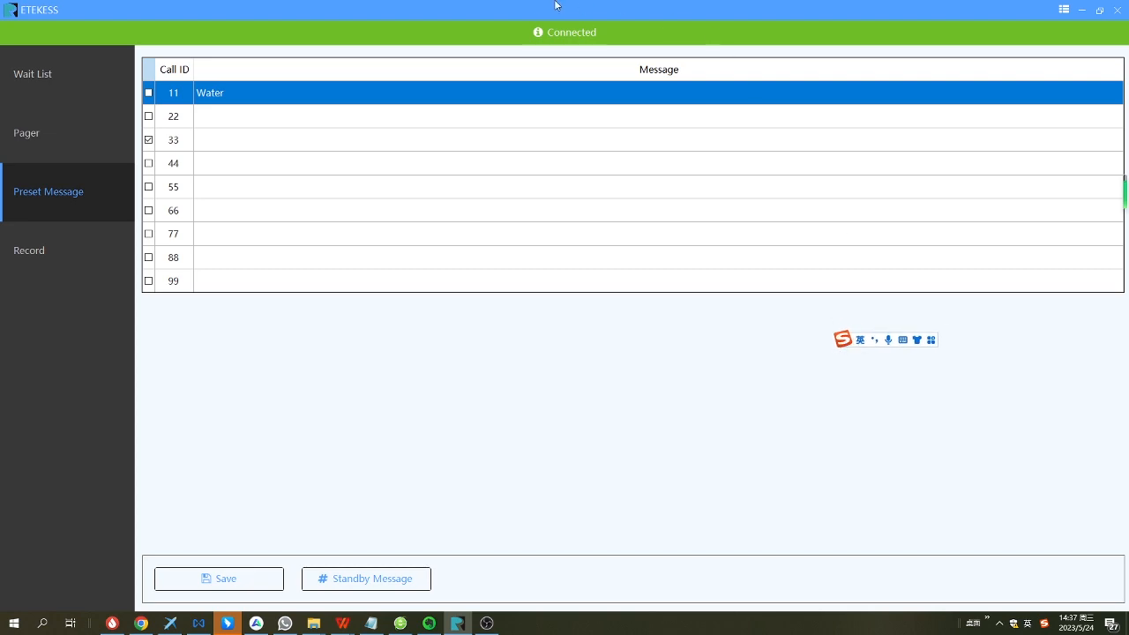